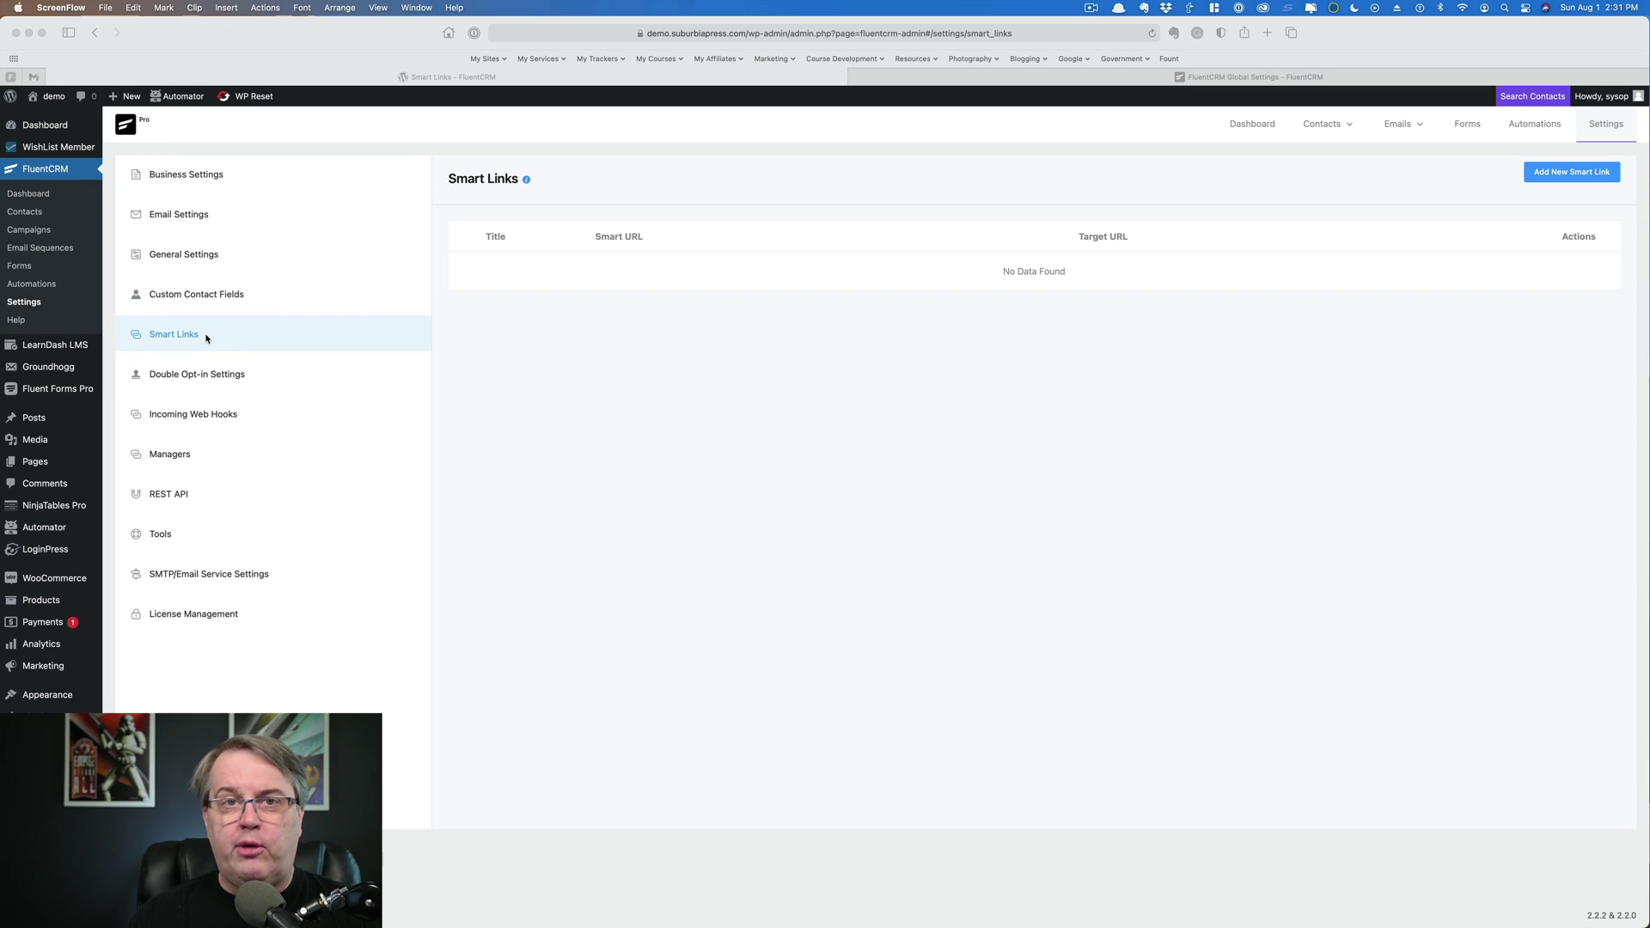
Return to the FluentCRM Global Settings documentation at its Smart Links section.
left_click(1288, 78)
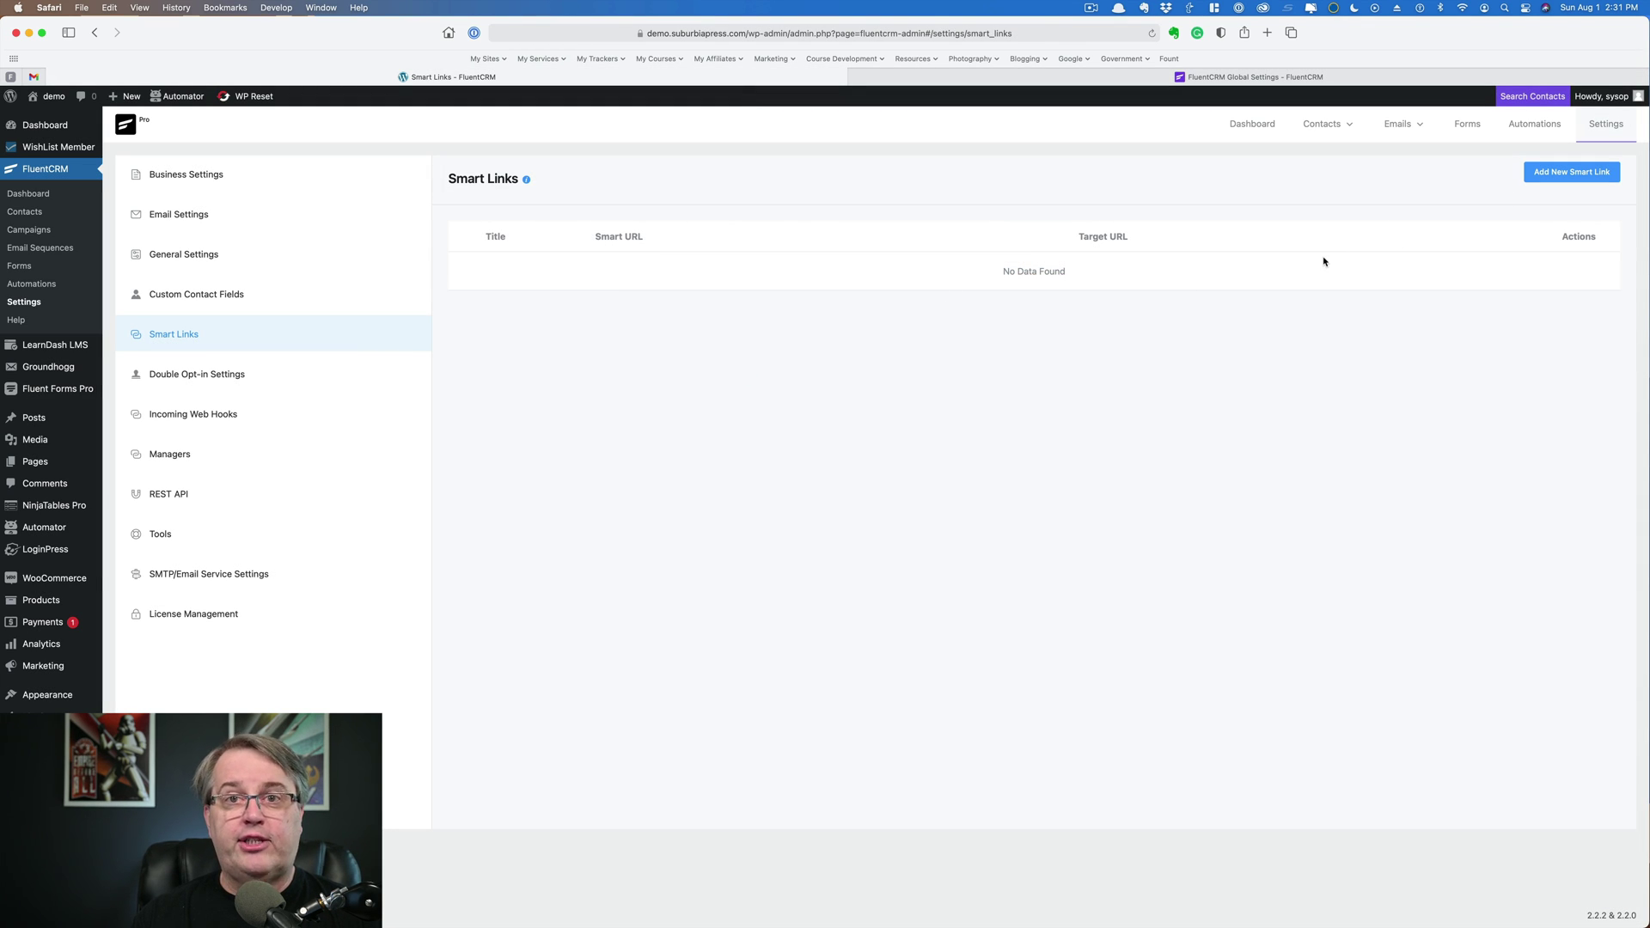
left_click(1151, 79)
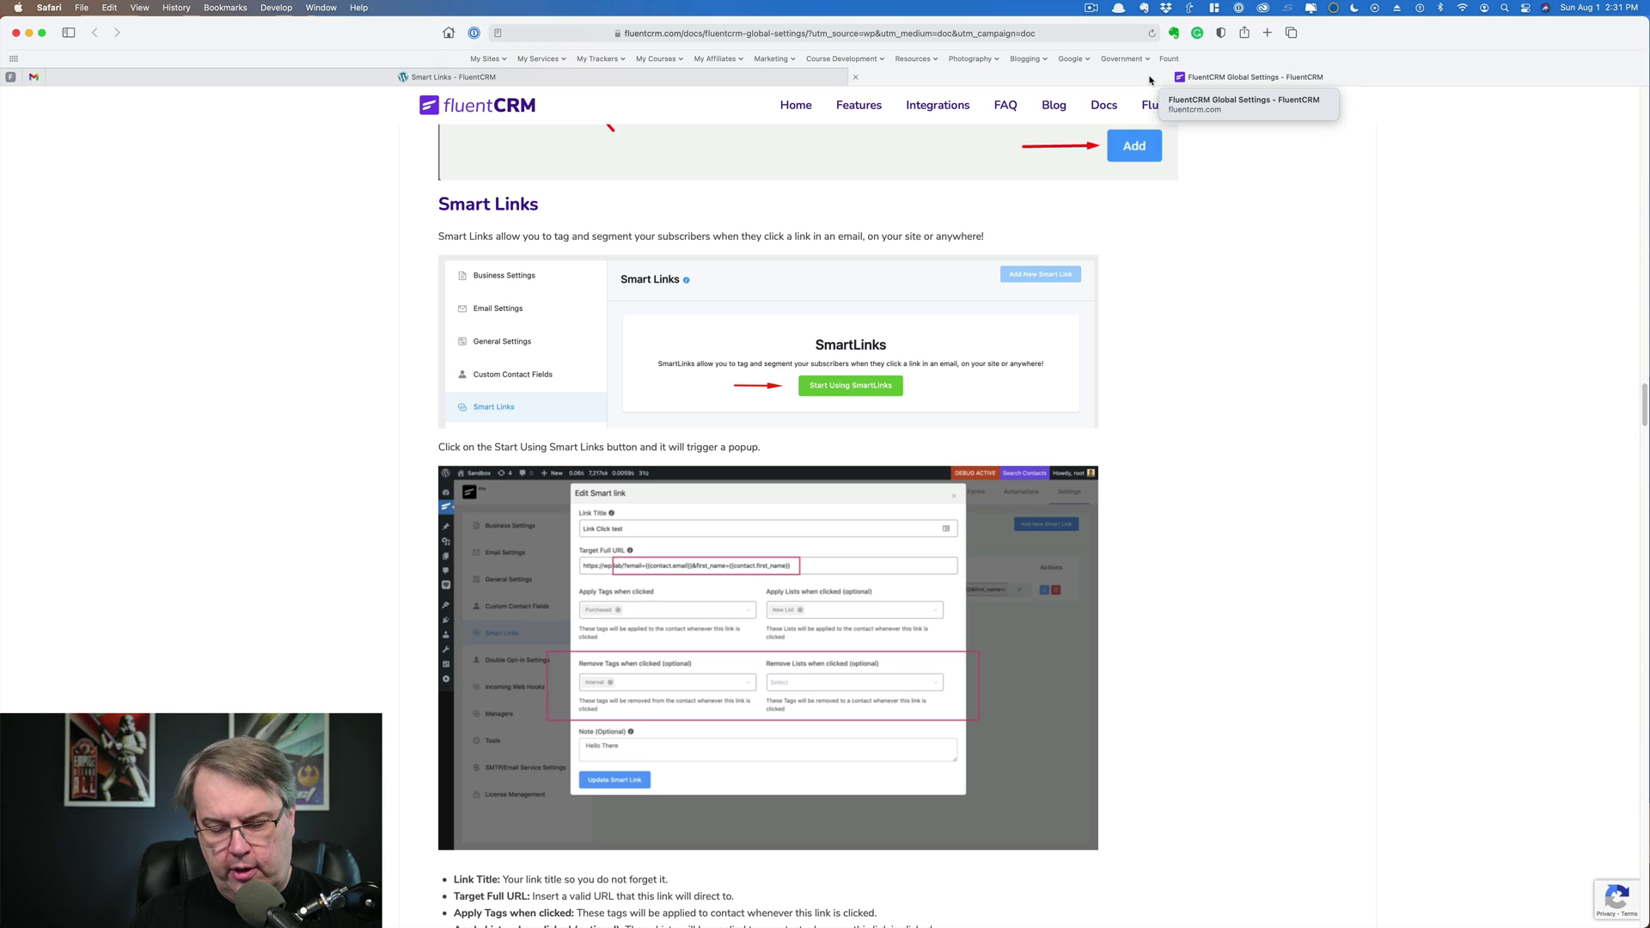
Load demo.suburbiapress.com in the documentation tab, copy its address, and go back to Smart Links settings.
key("super+l")
type("demo")
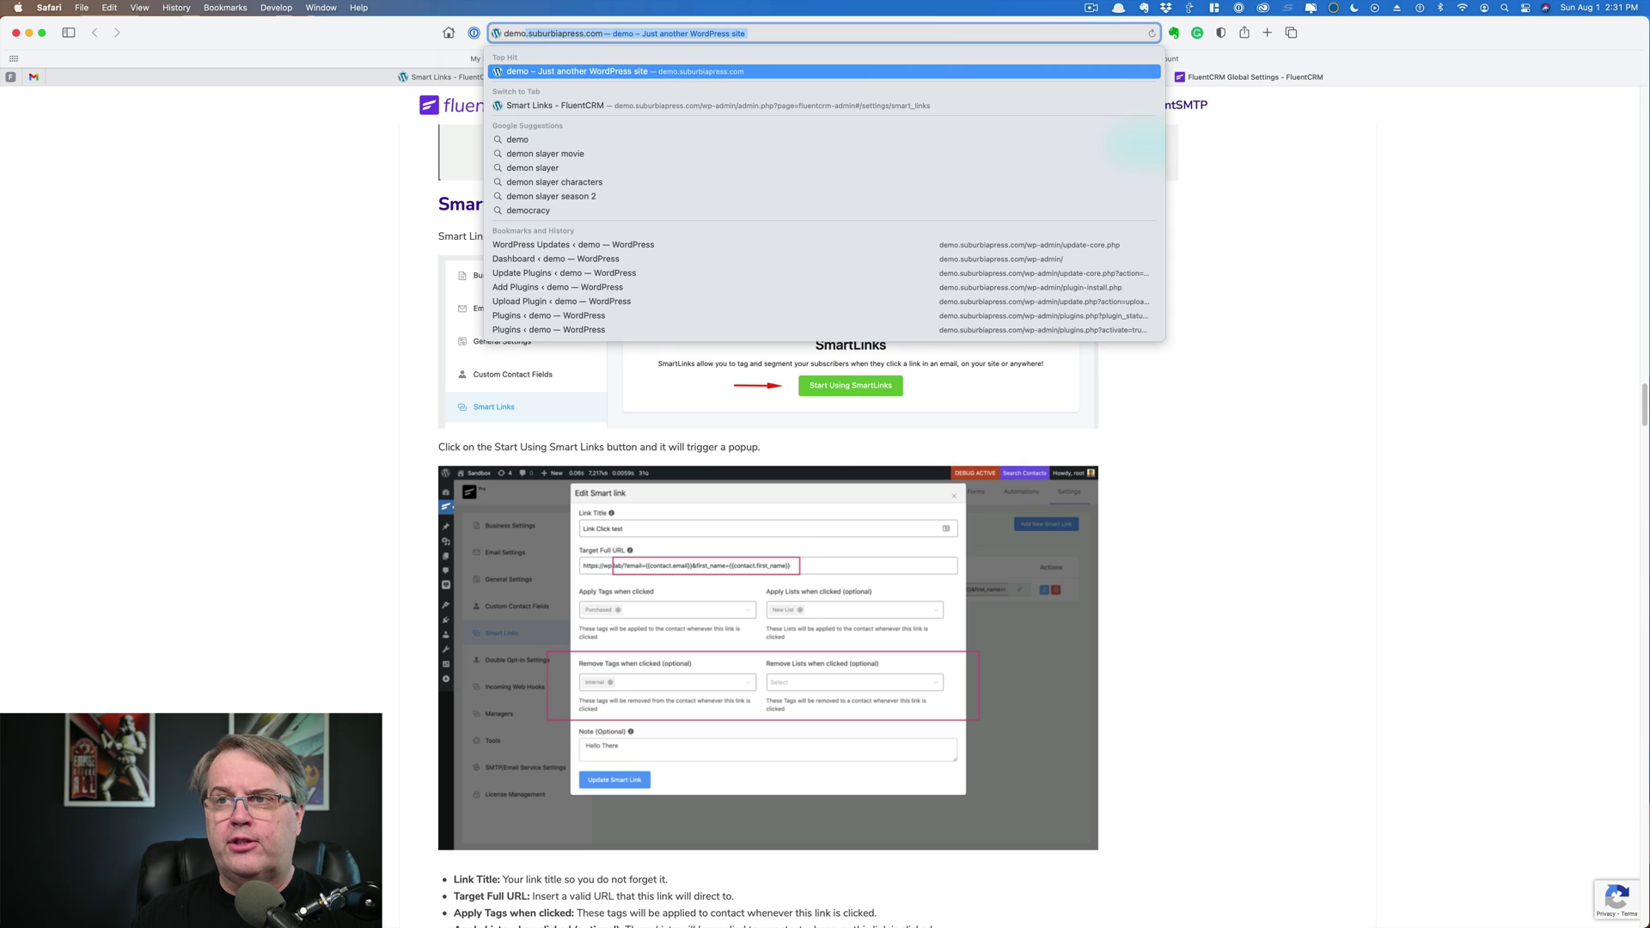
key("Return")
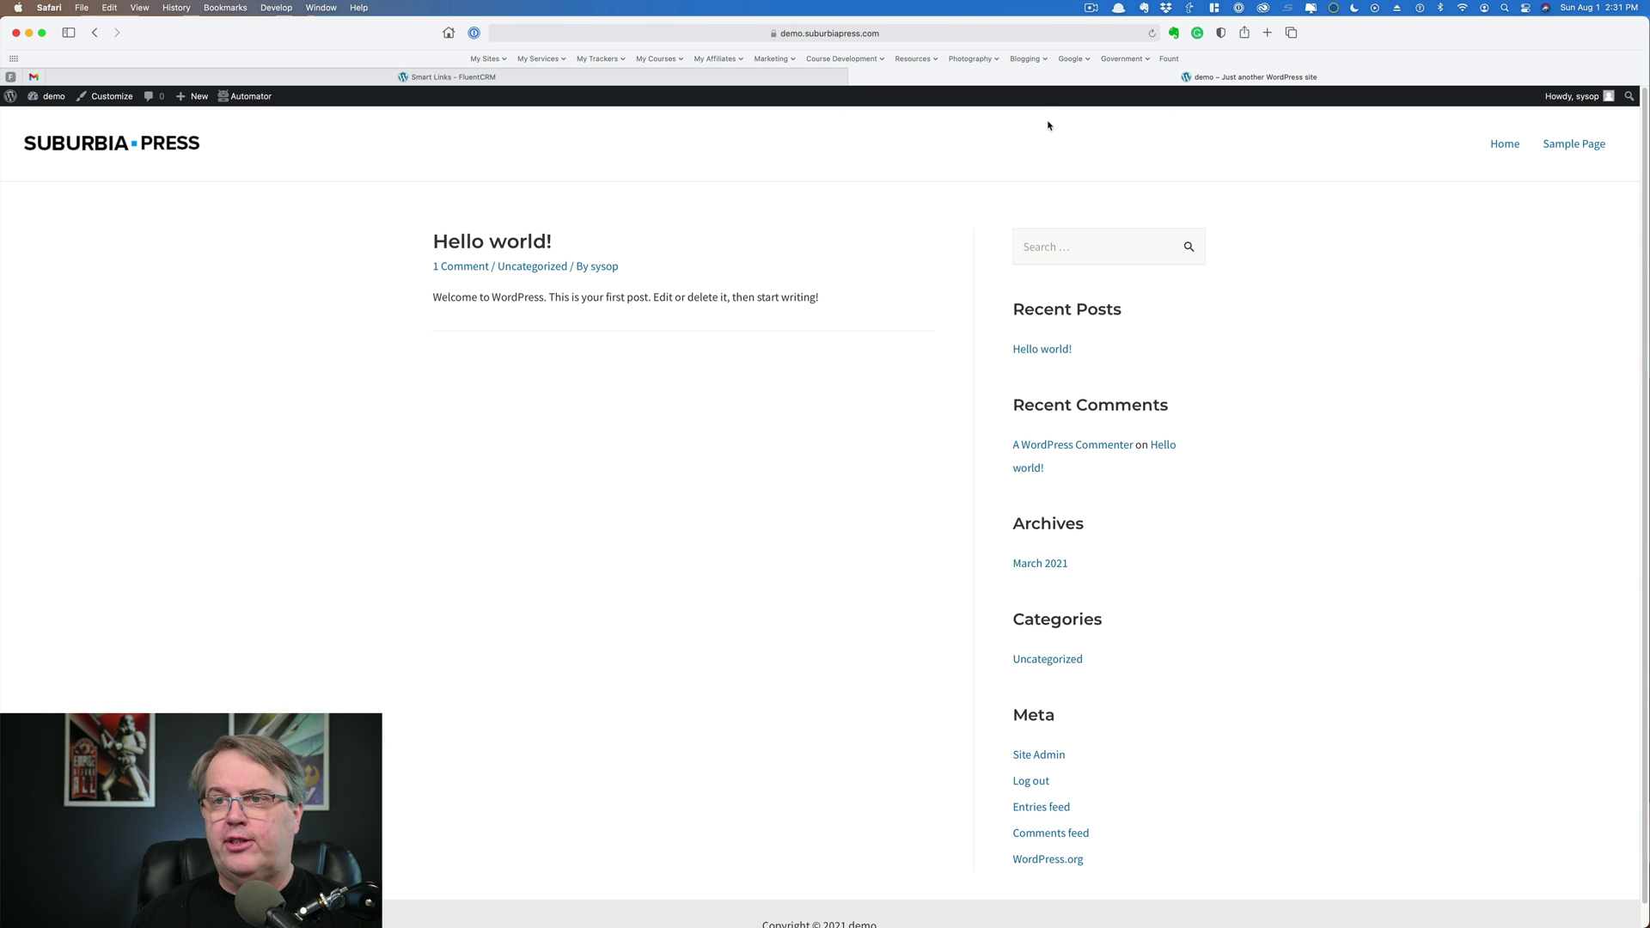
left_click(1018, 38)
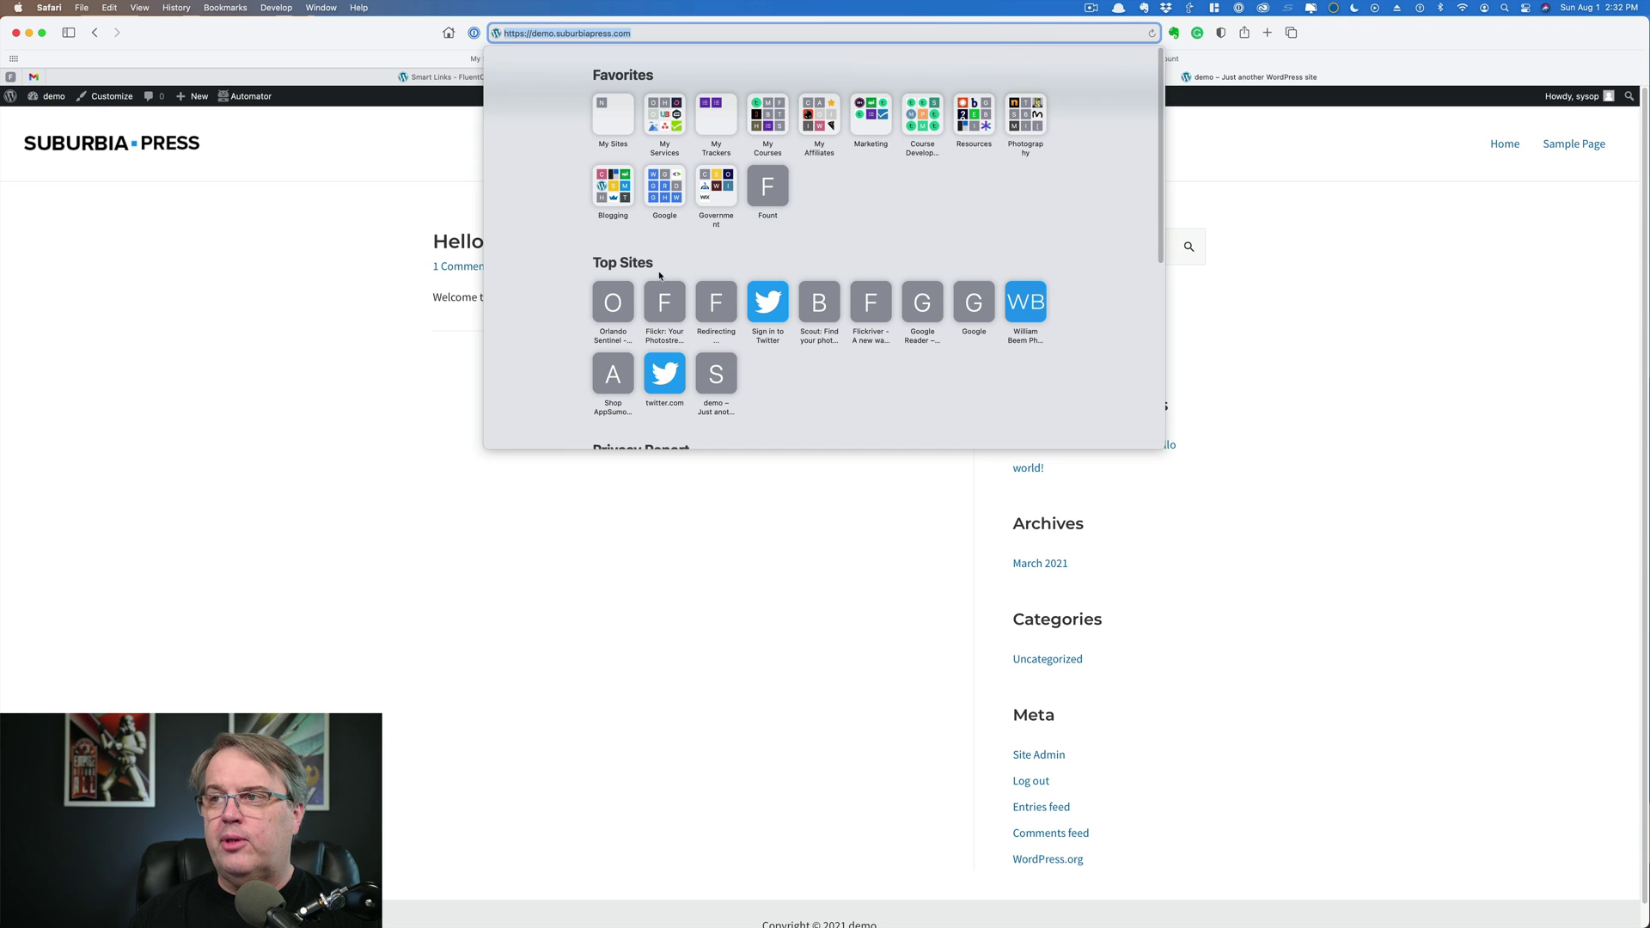
left_click(313, 327)
left_click(406, 79)
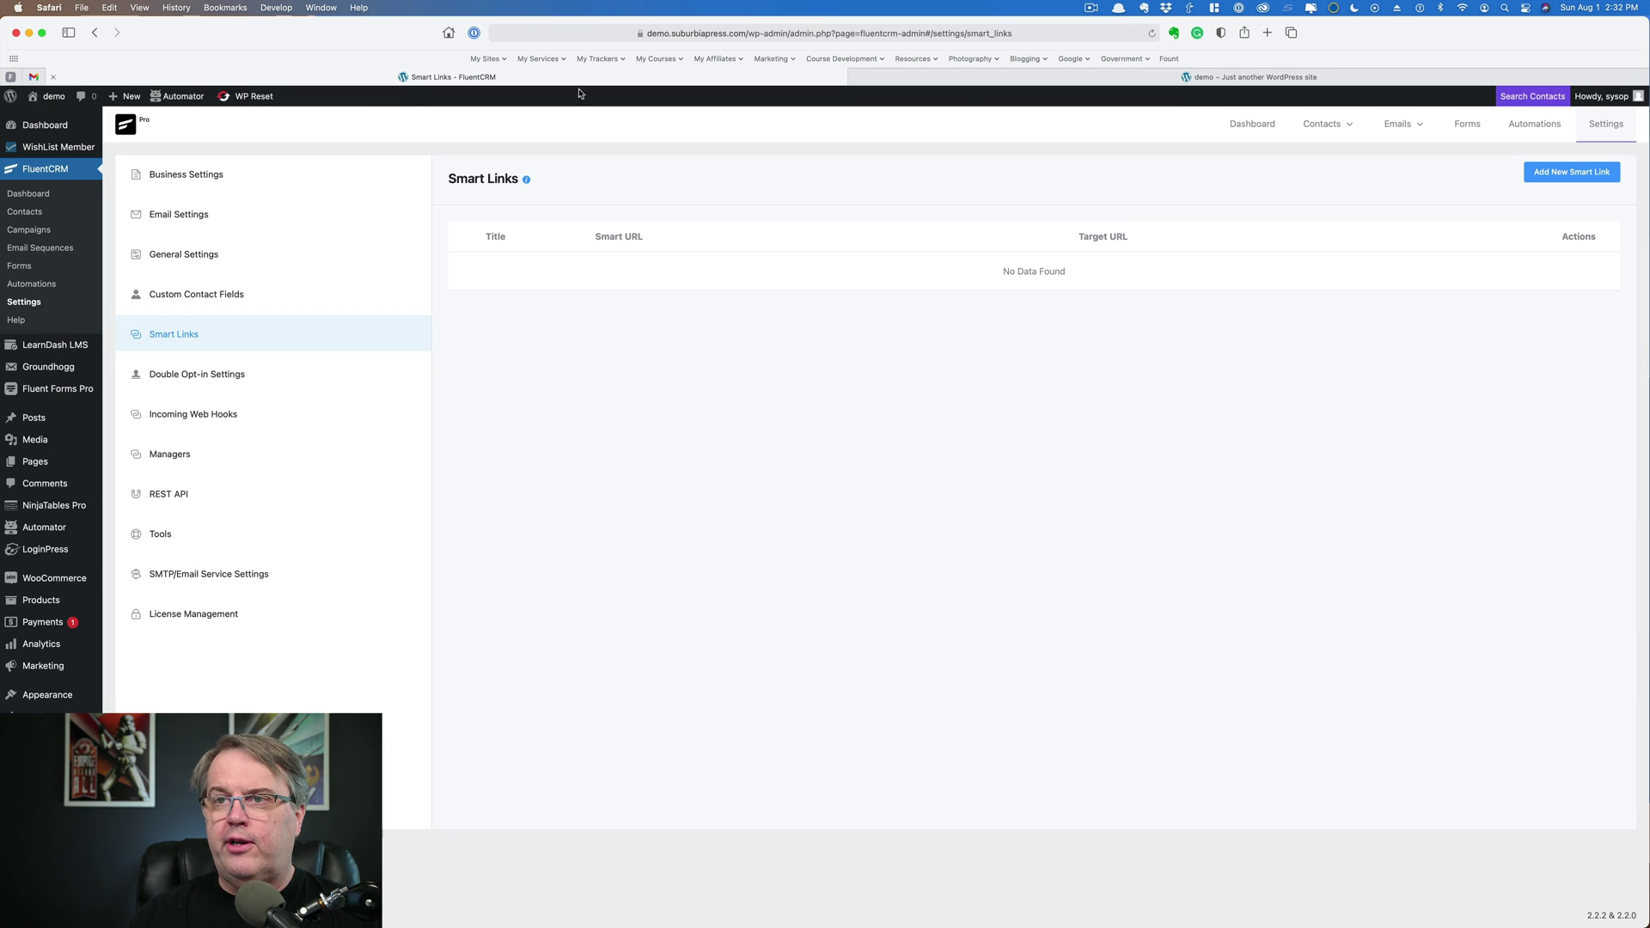
left_click(1574, 184)
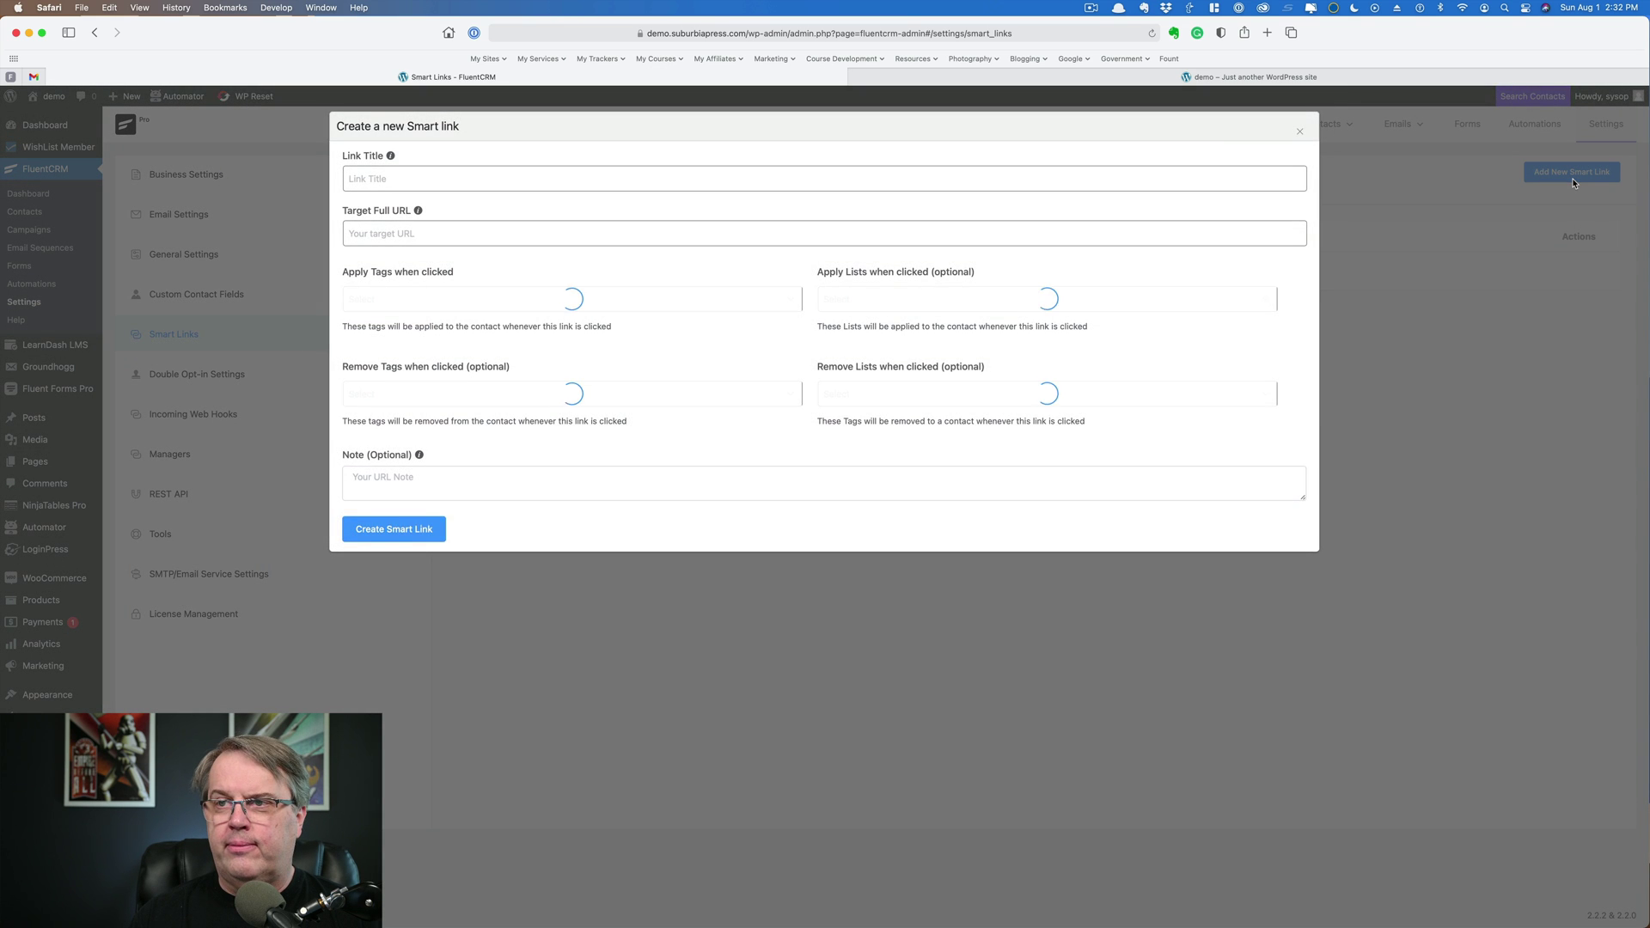
left_click(903, 105)
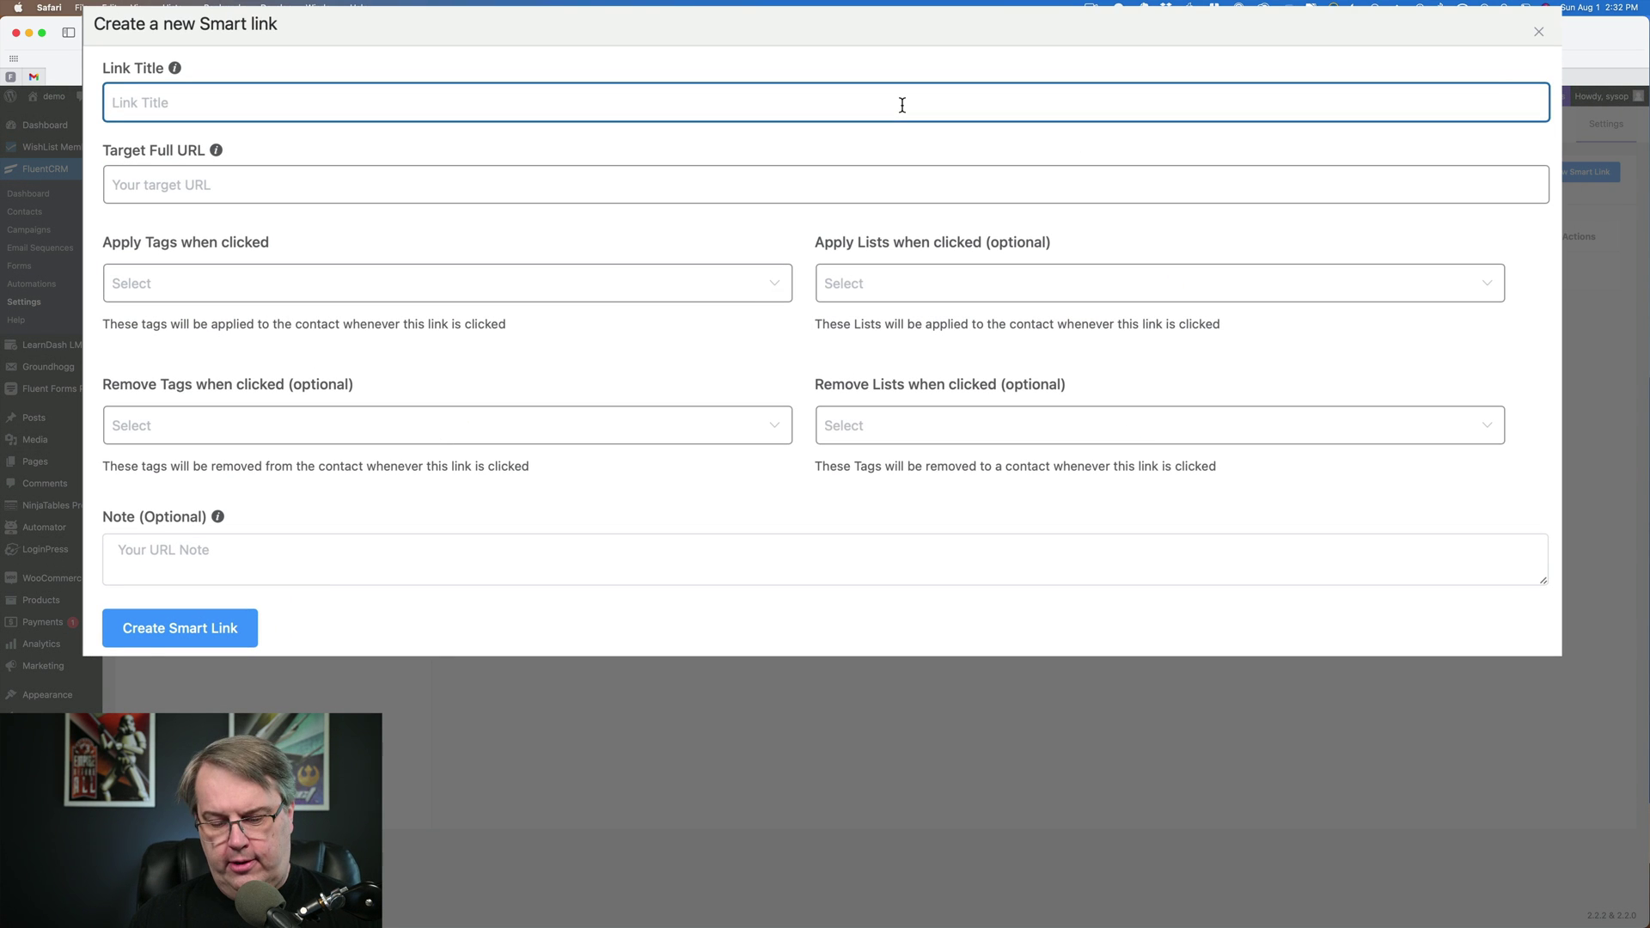
type("Demo S")
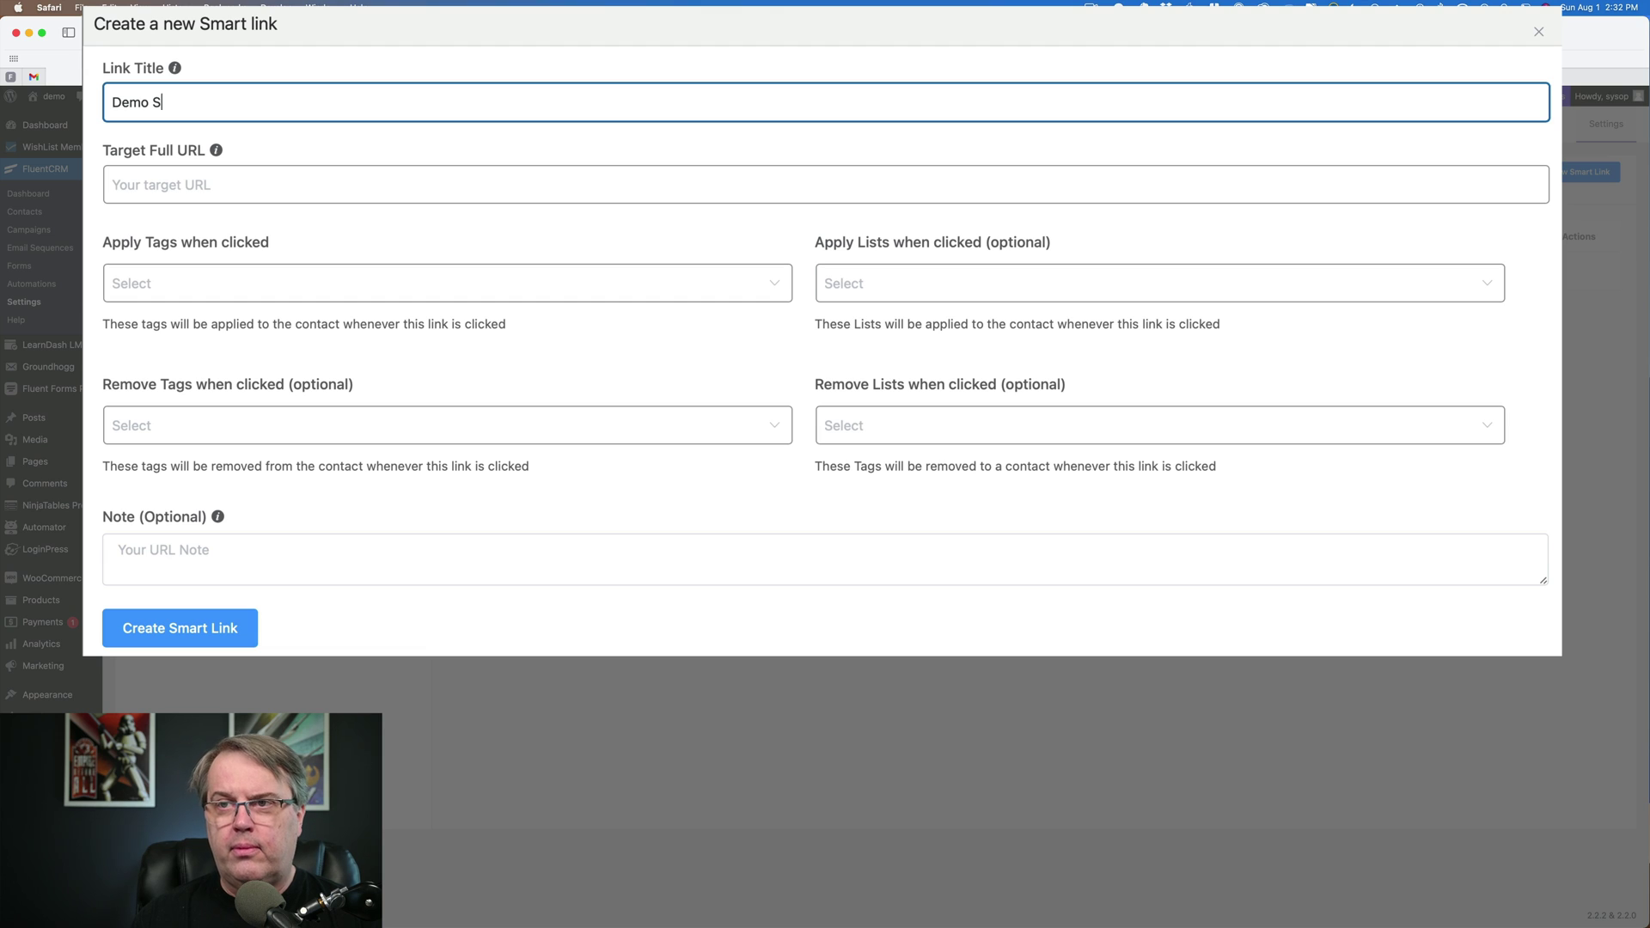
type("mart L")
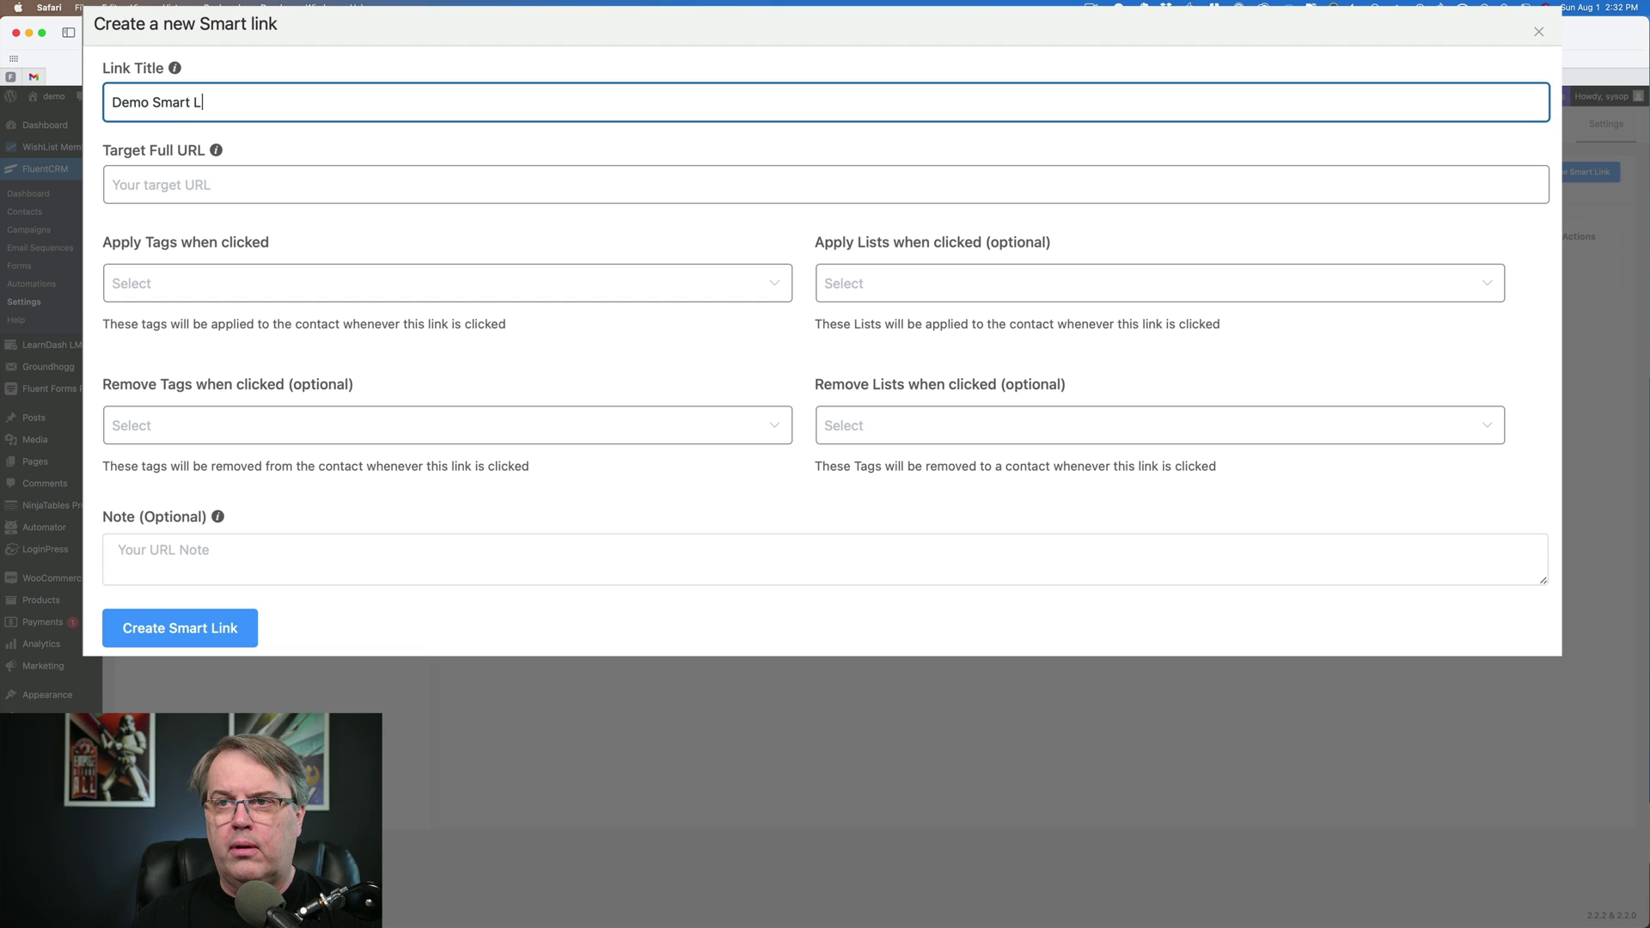
type("ink")
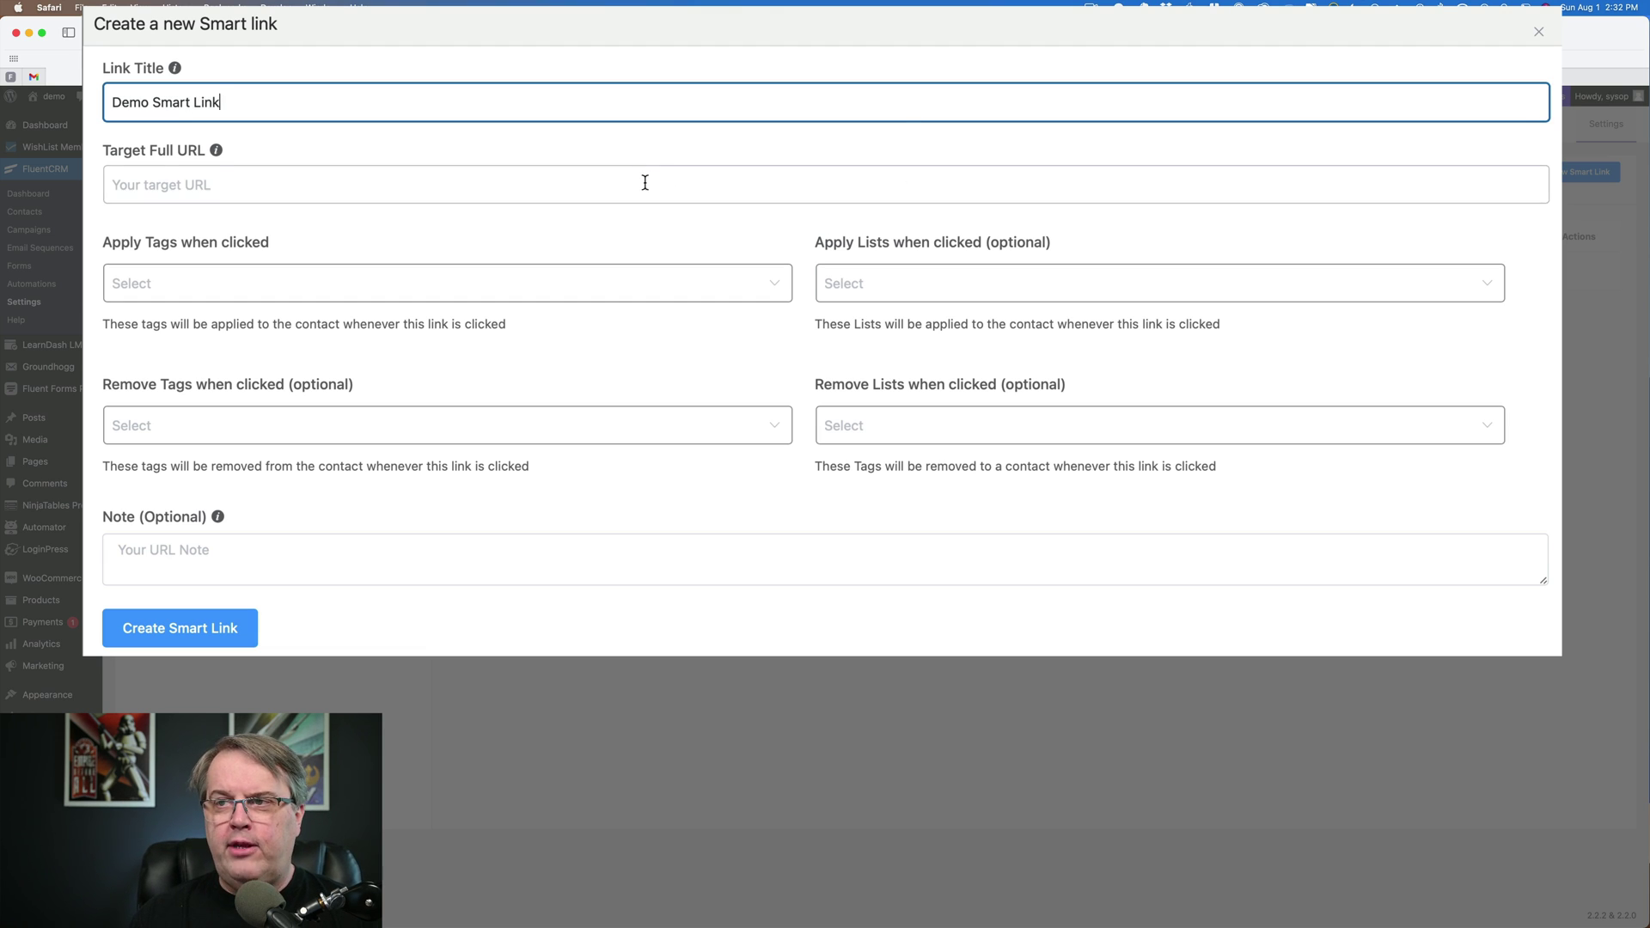
left_click(645, 183)
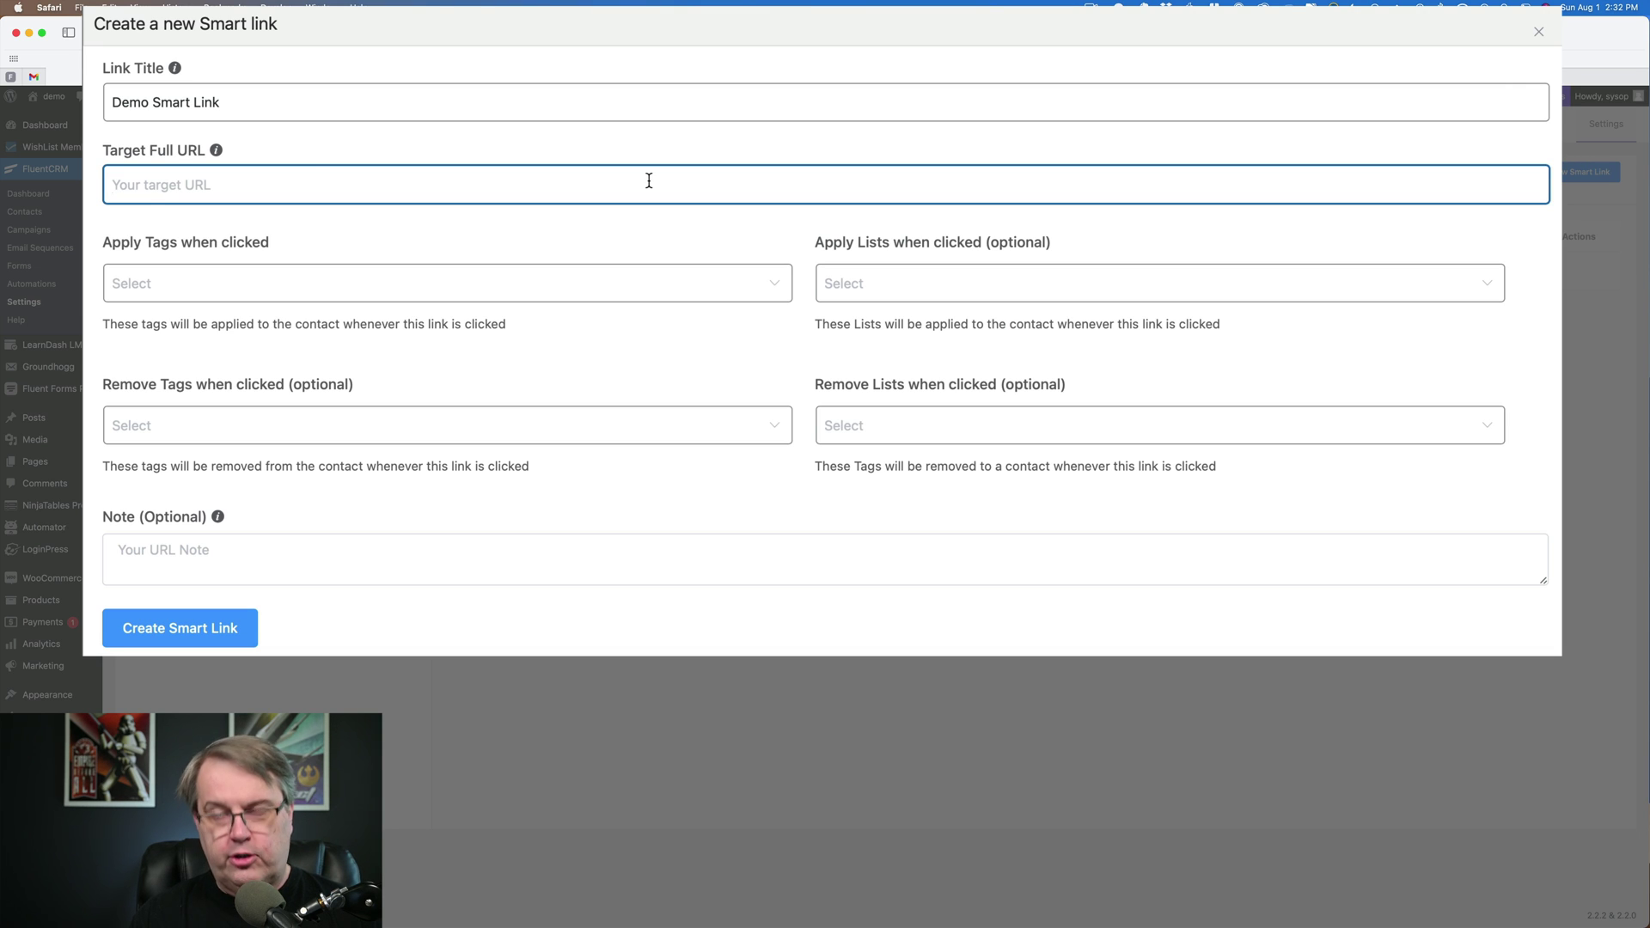
type("https://demo.suburbiapress.com")
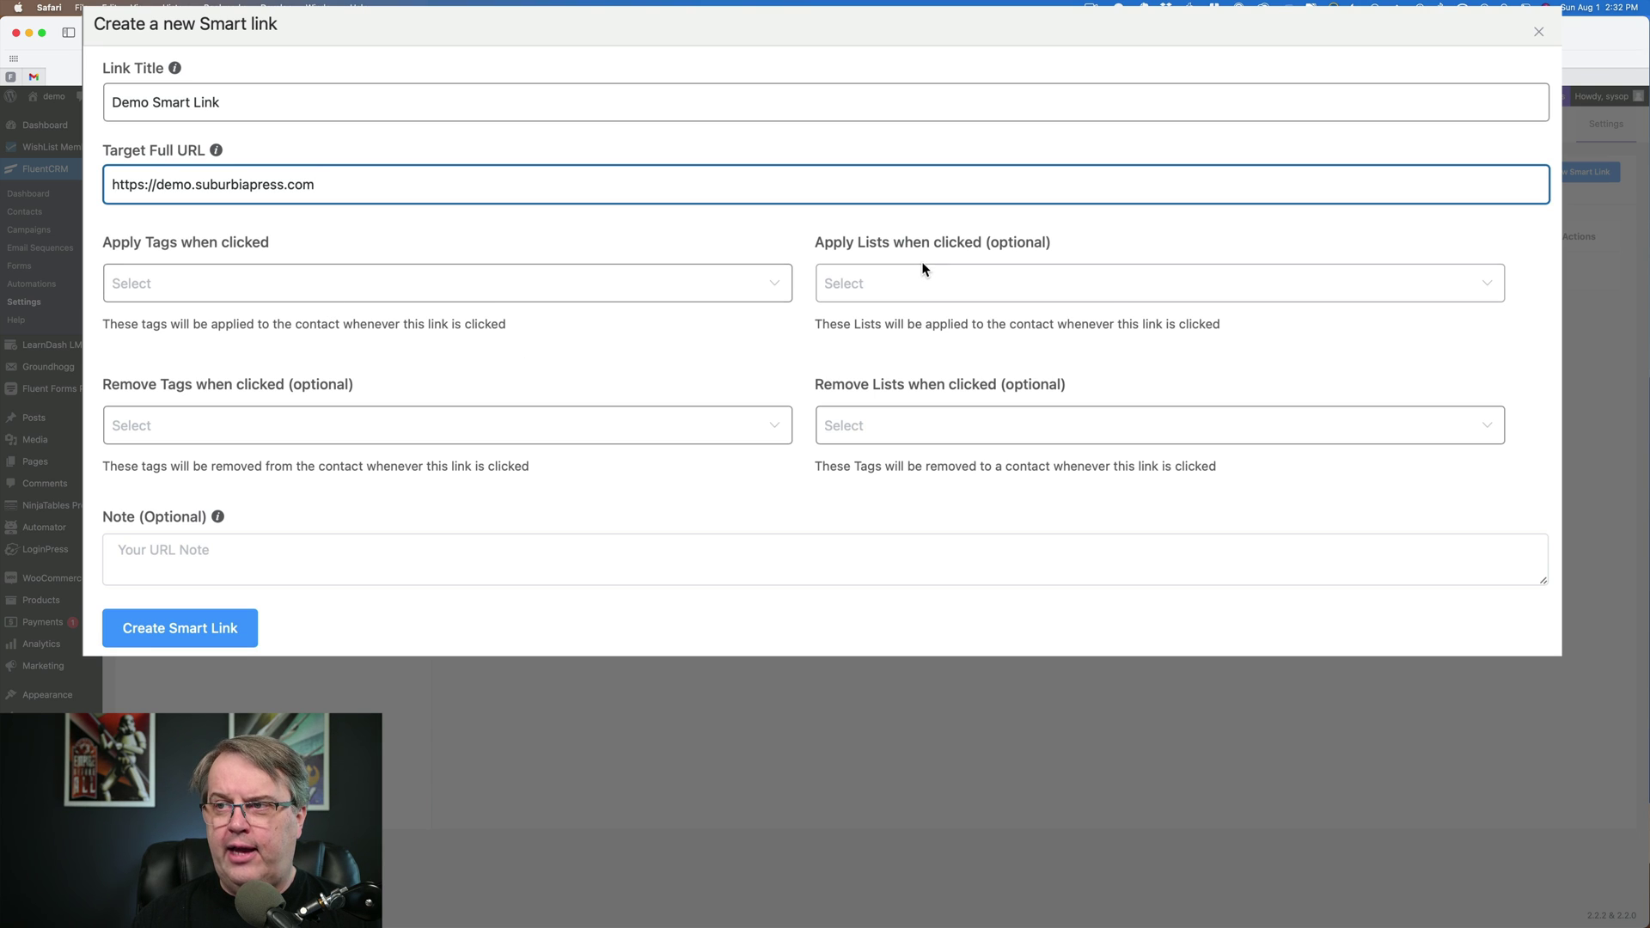
Have the smart link apply Test Tag and add clickers to Test List, then create it.
left_click(542, 282)
left_click(328, 344)
left_click(541, 222)
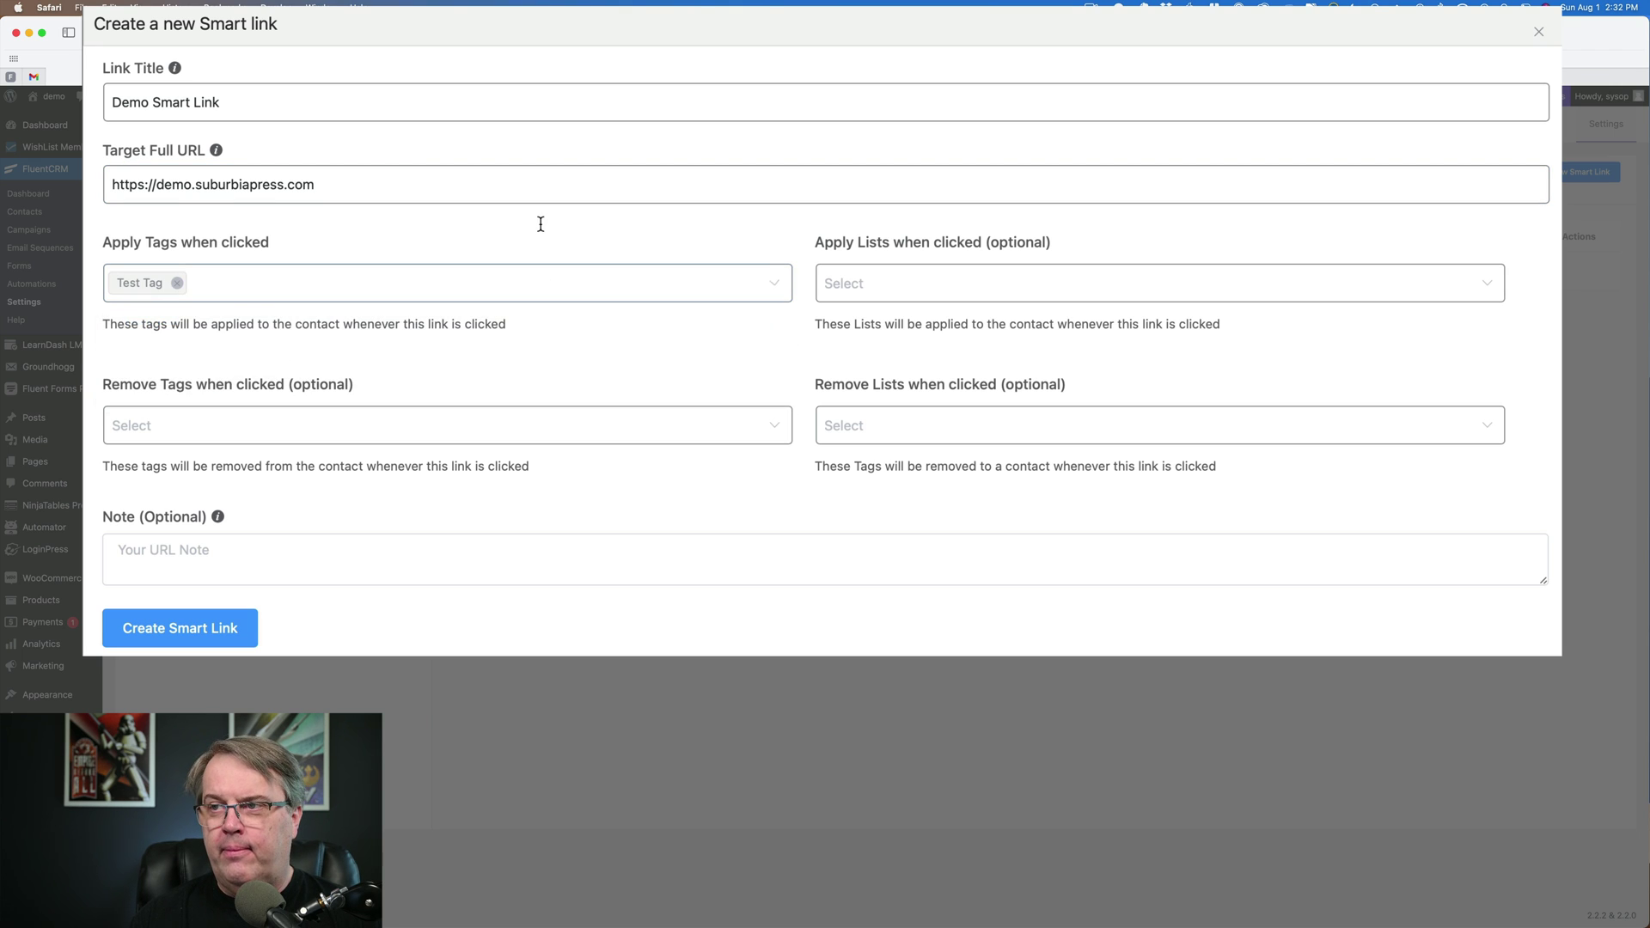
left_click(942, 279)
left_click(860, 340)
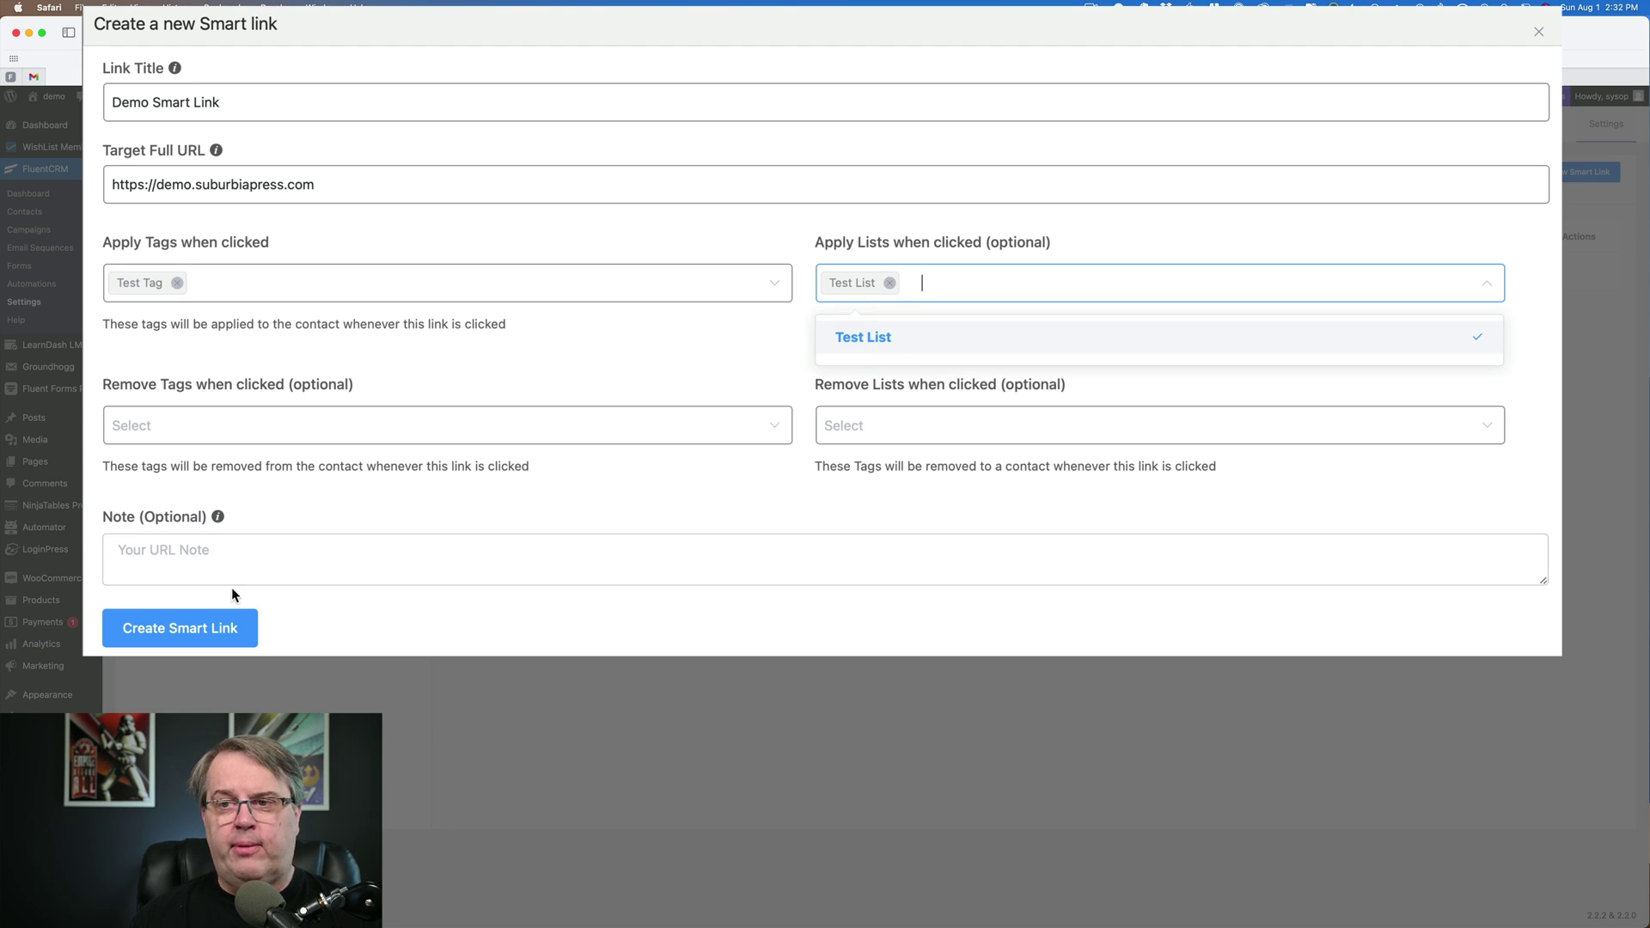
left_click(182, 632)
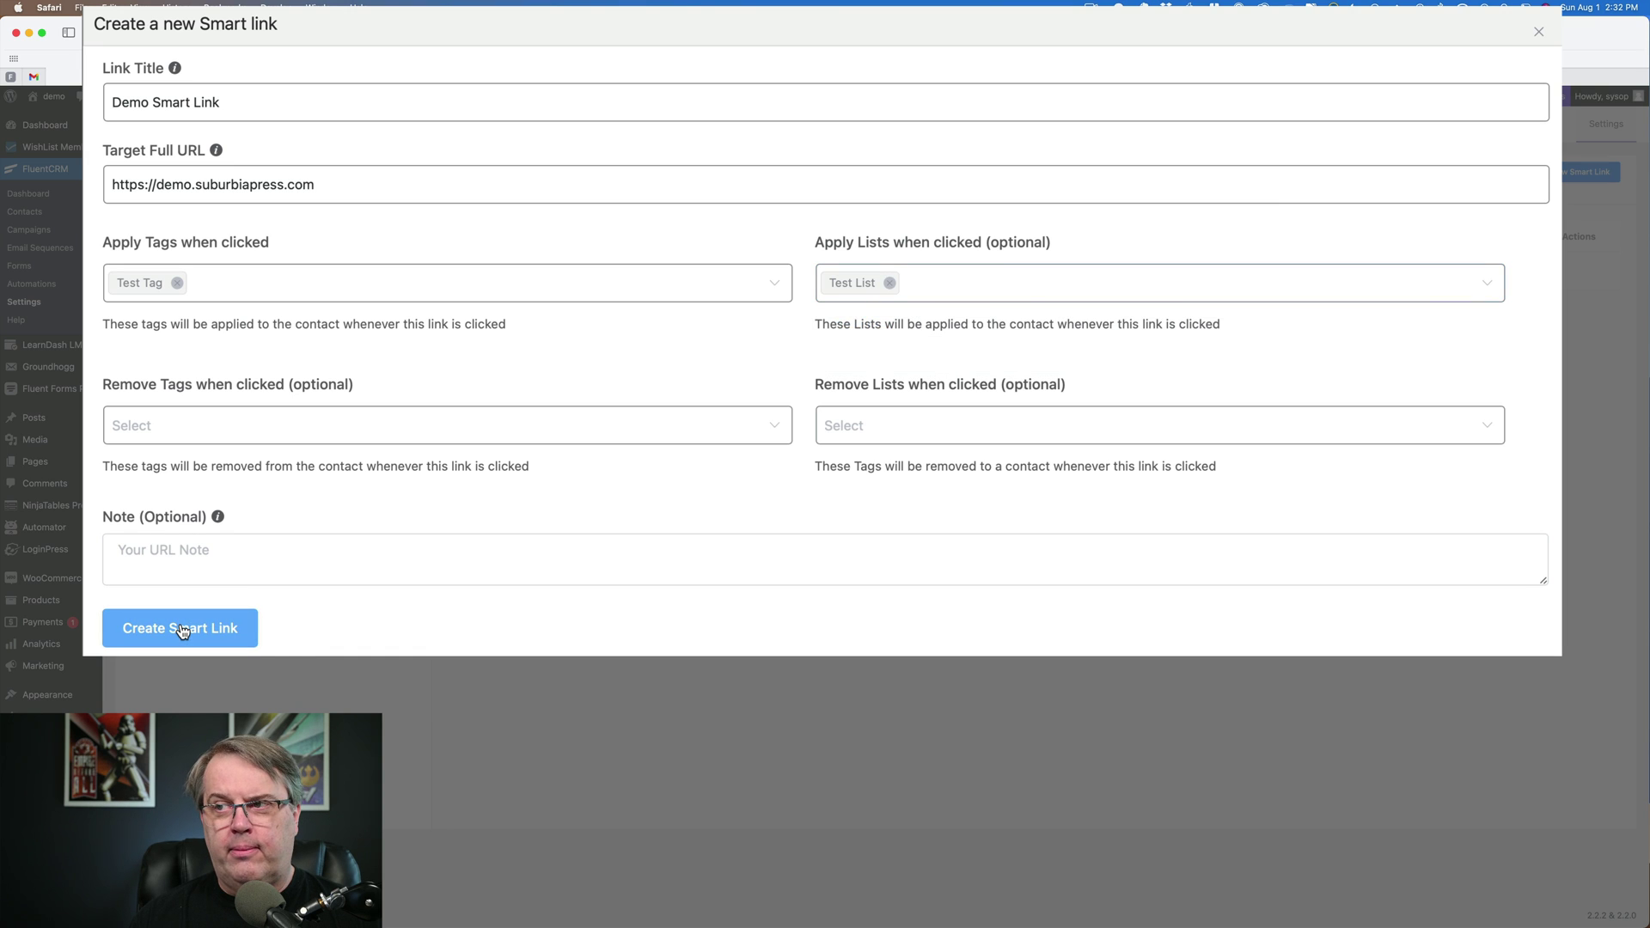
left_click(182, 629)
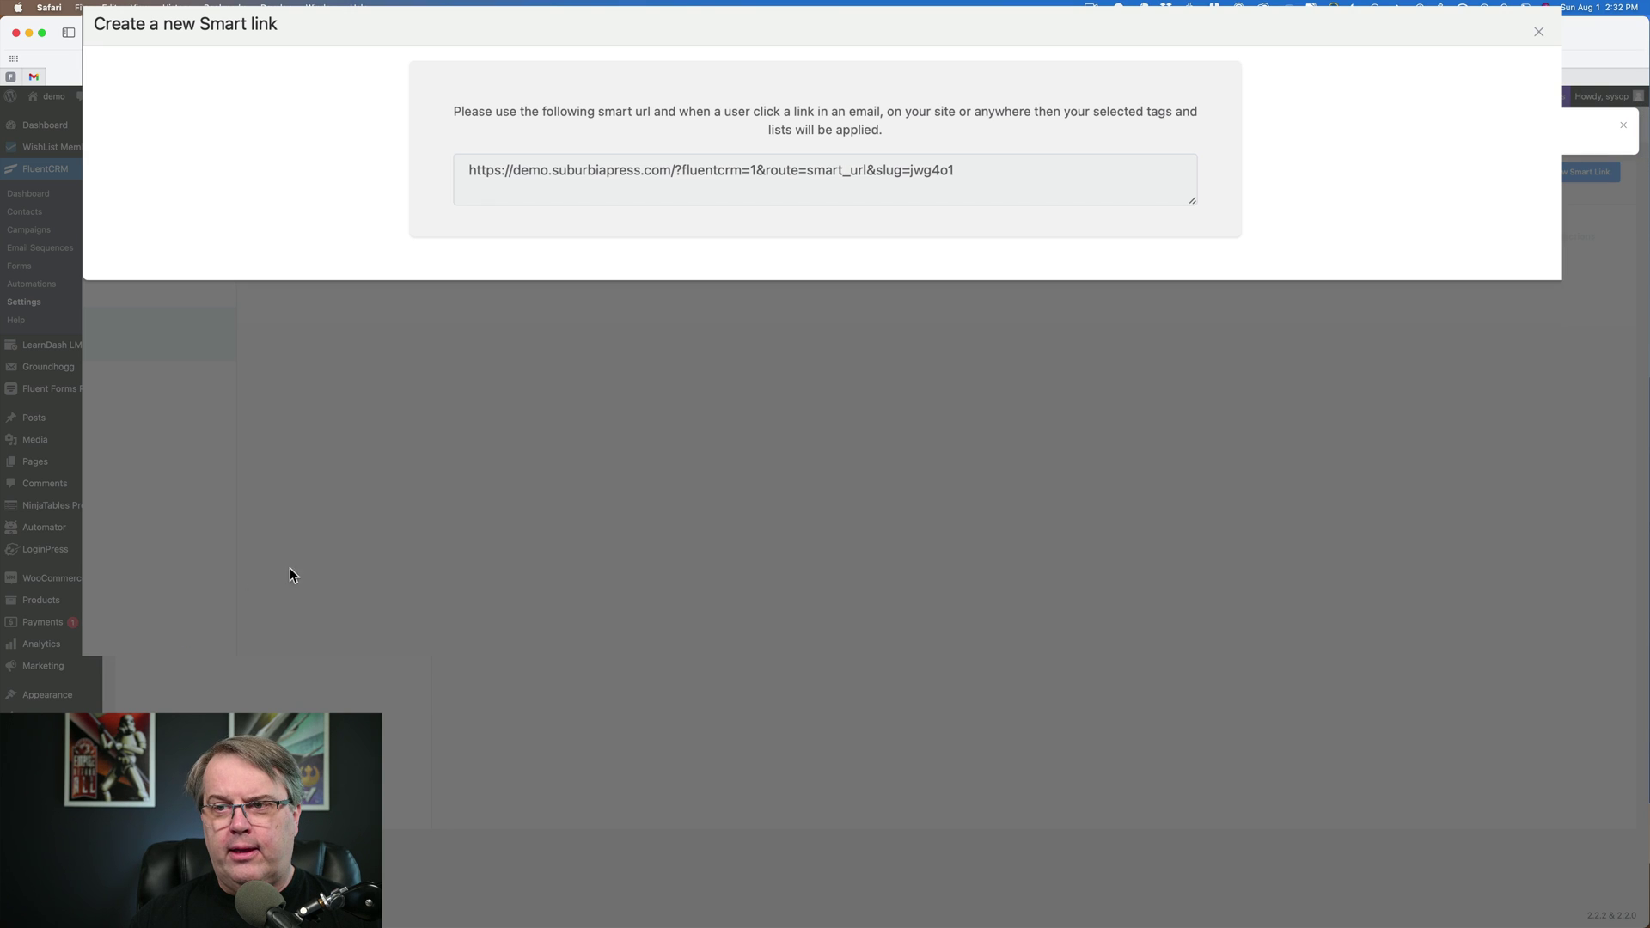
Copy the generated smart URL, close its panel, and go to the Contacts list of 201 contacts.
left_click(982, 166)
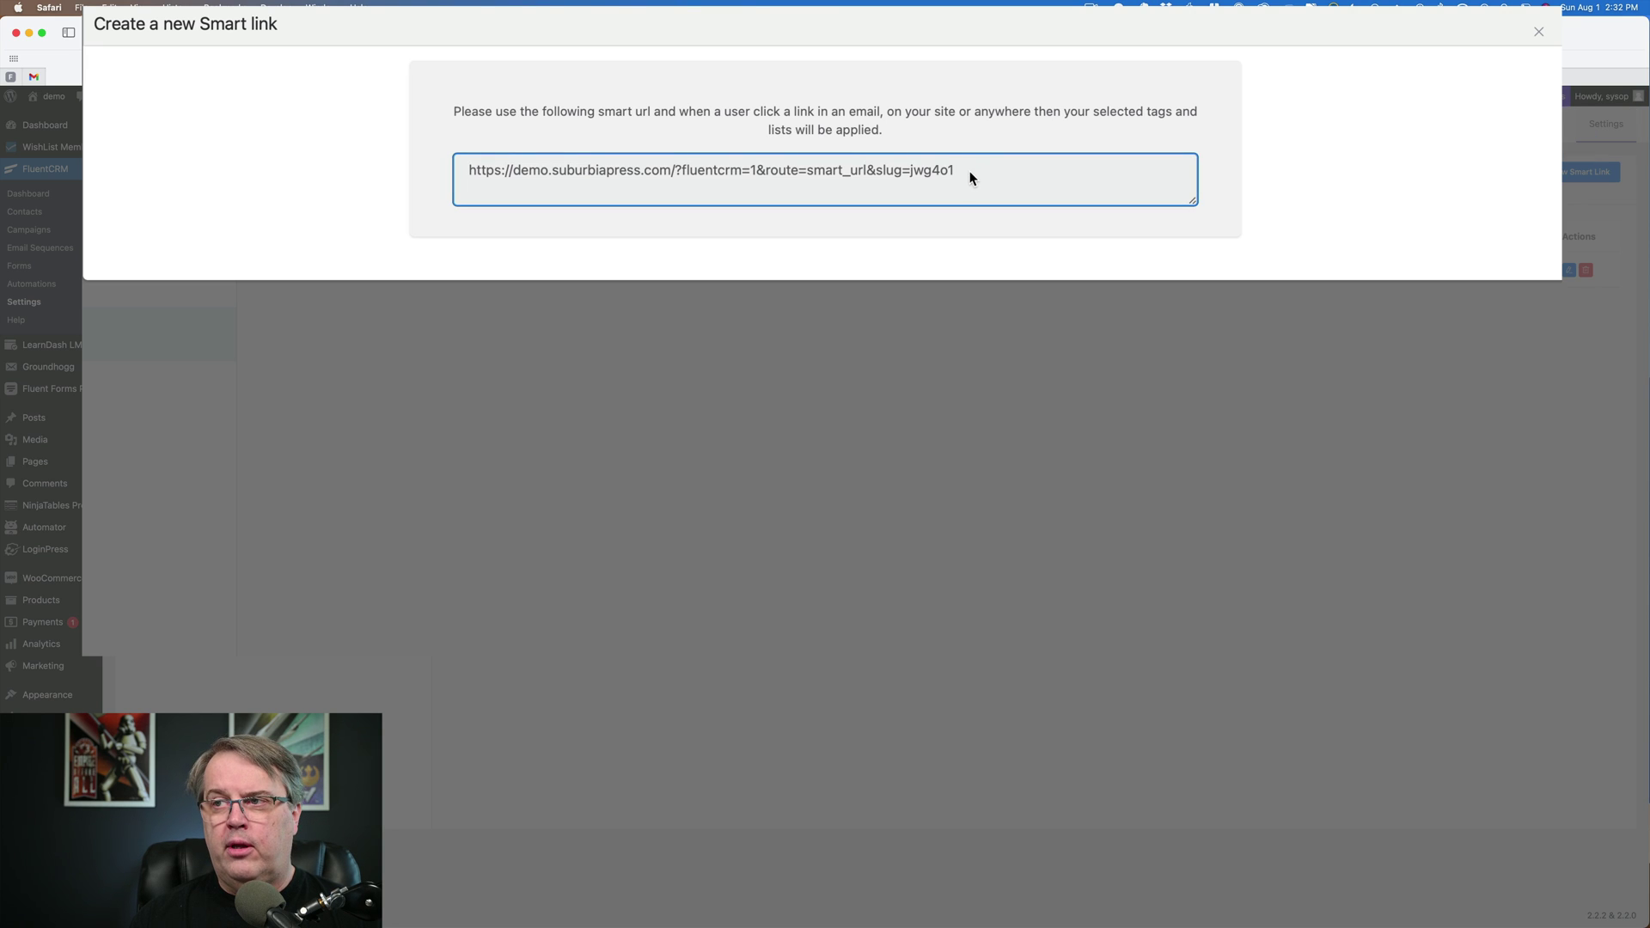
triple_click(968, 158)
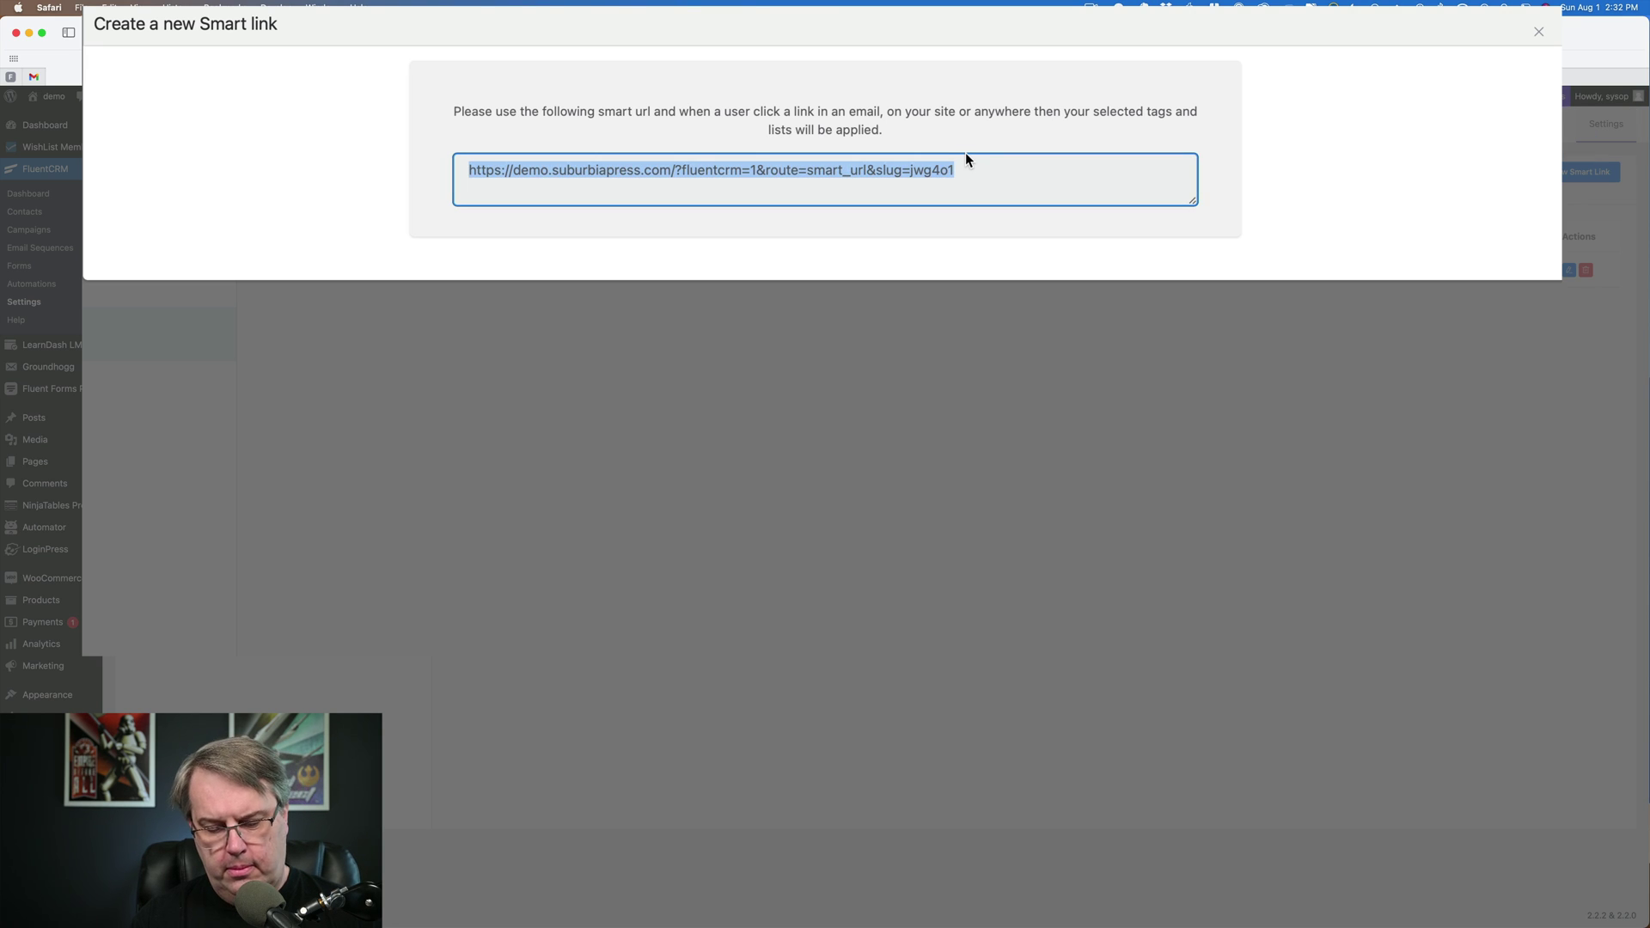
left_click(1535, 36)
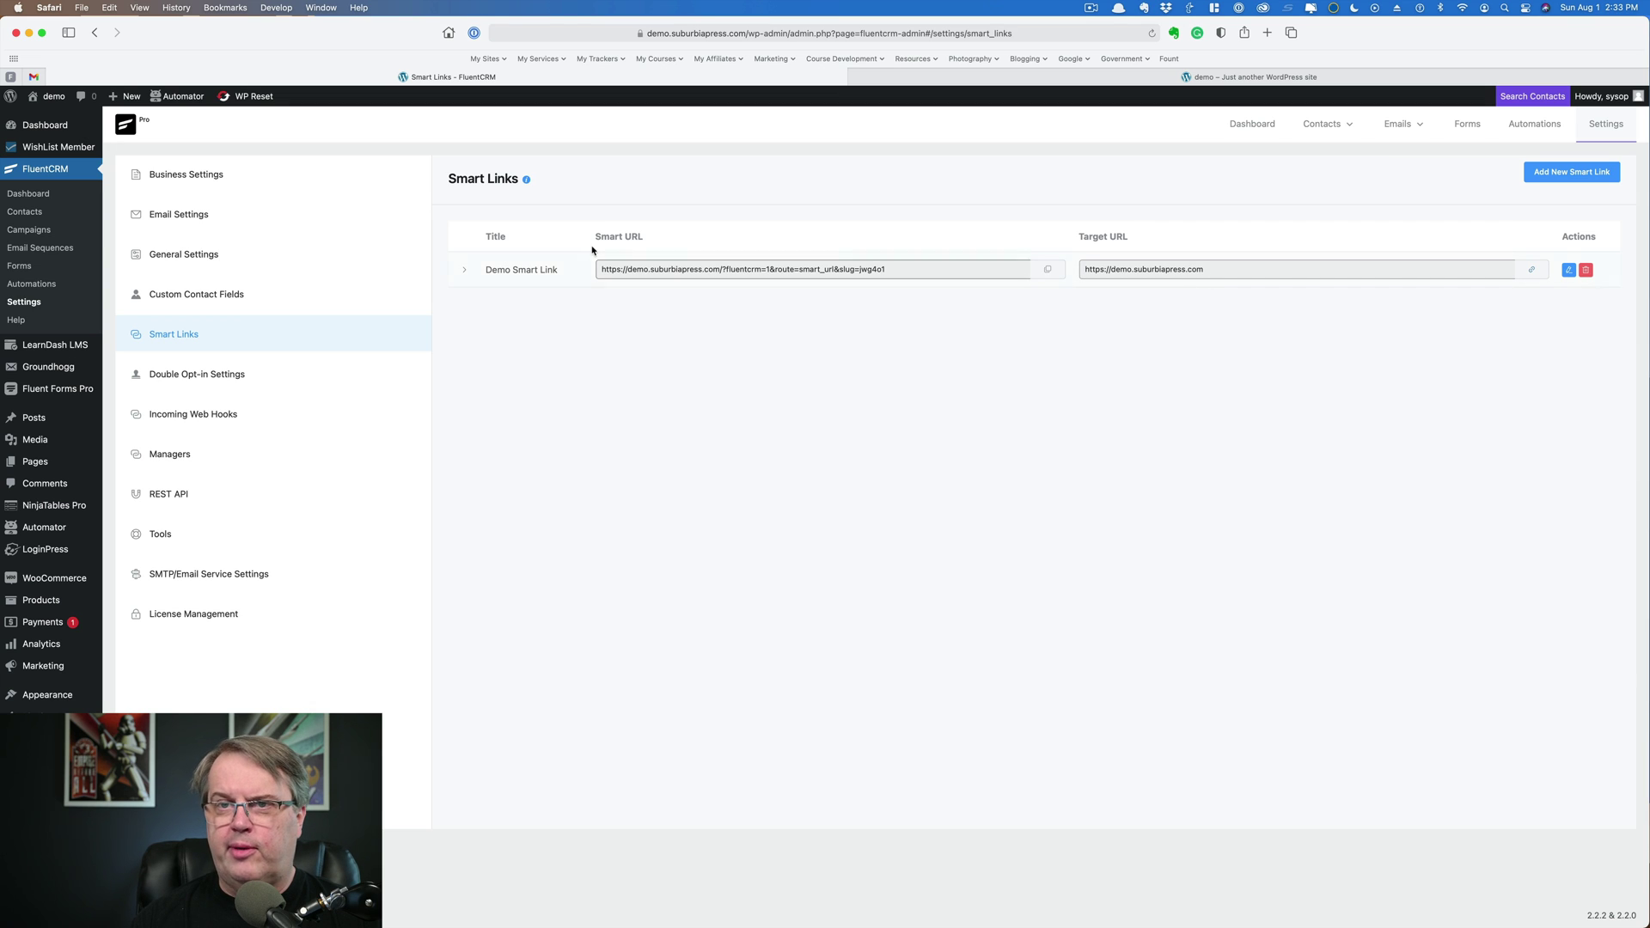
left_click(20, 218)
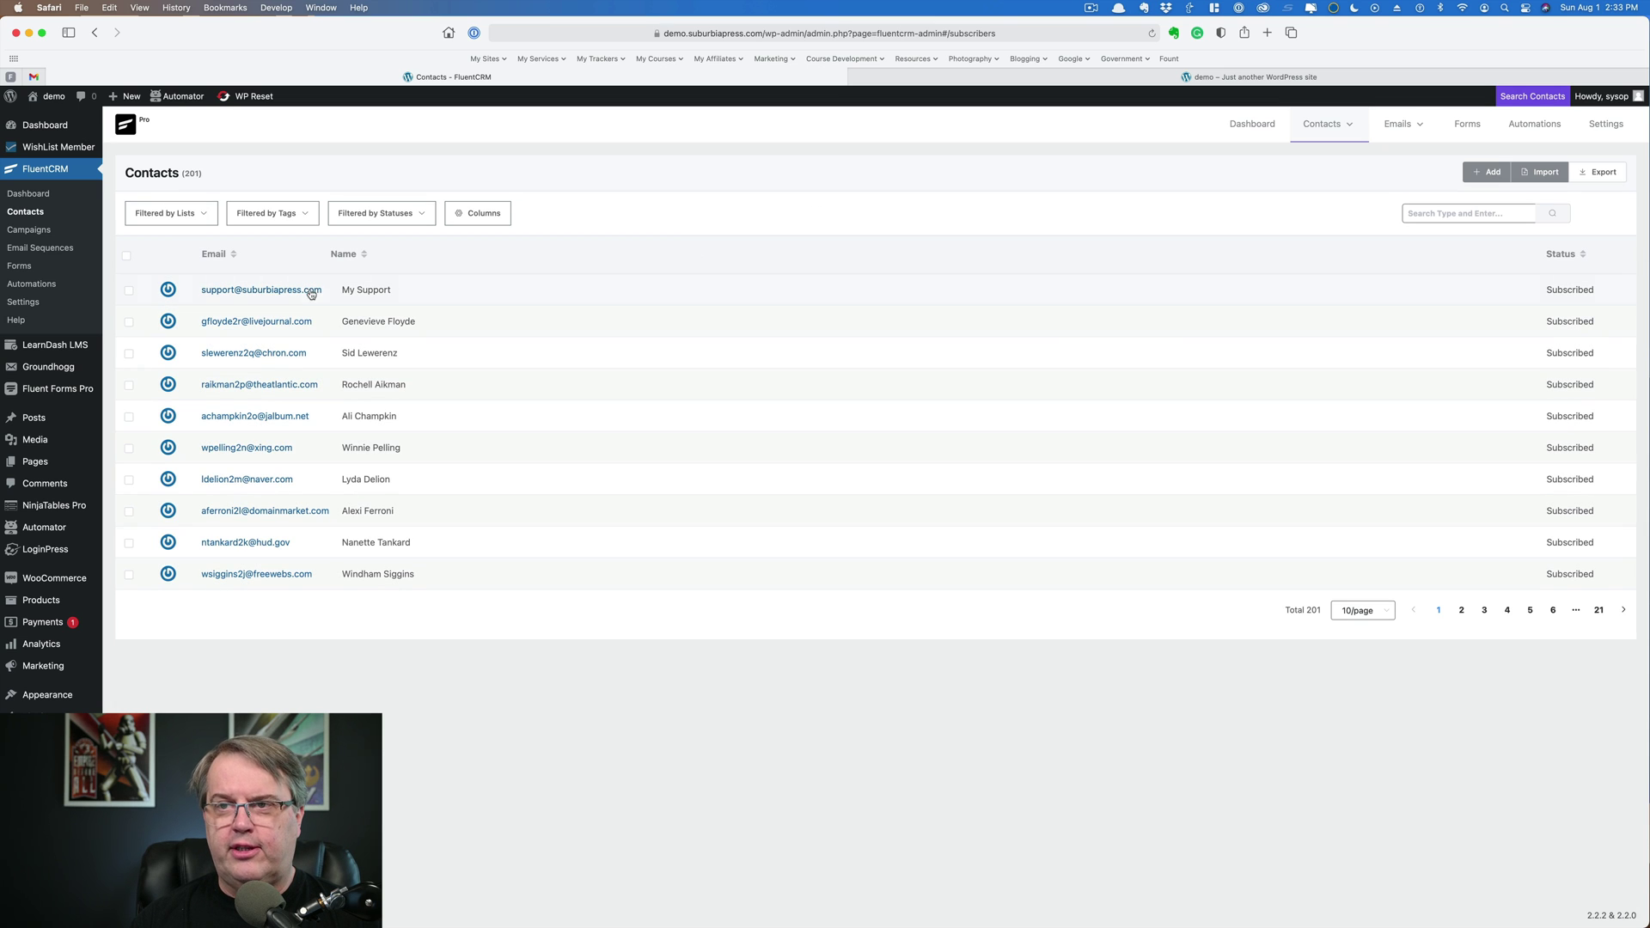
On the My Support contact, compose a custom email 'Smart Link Test' with body 'Click here to test Smart Link'.
left_click(294, 293)
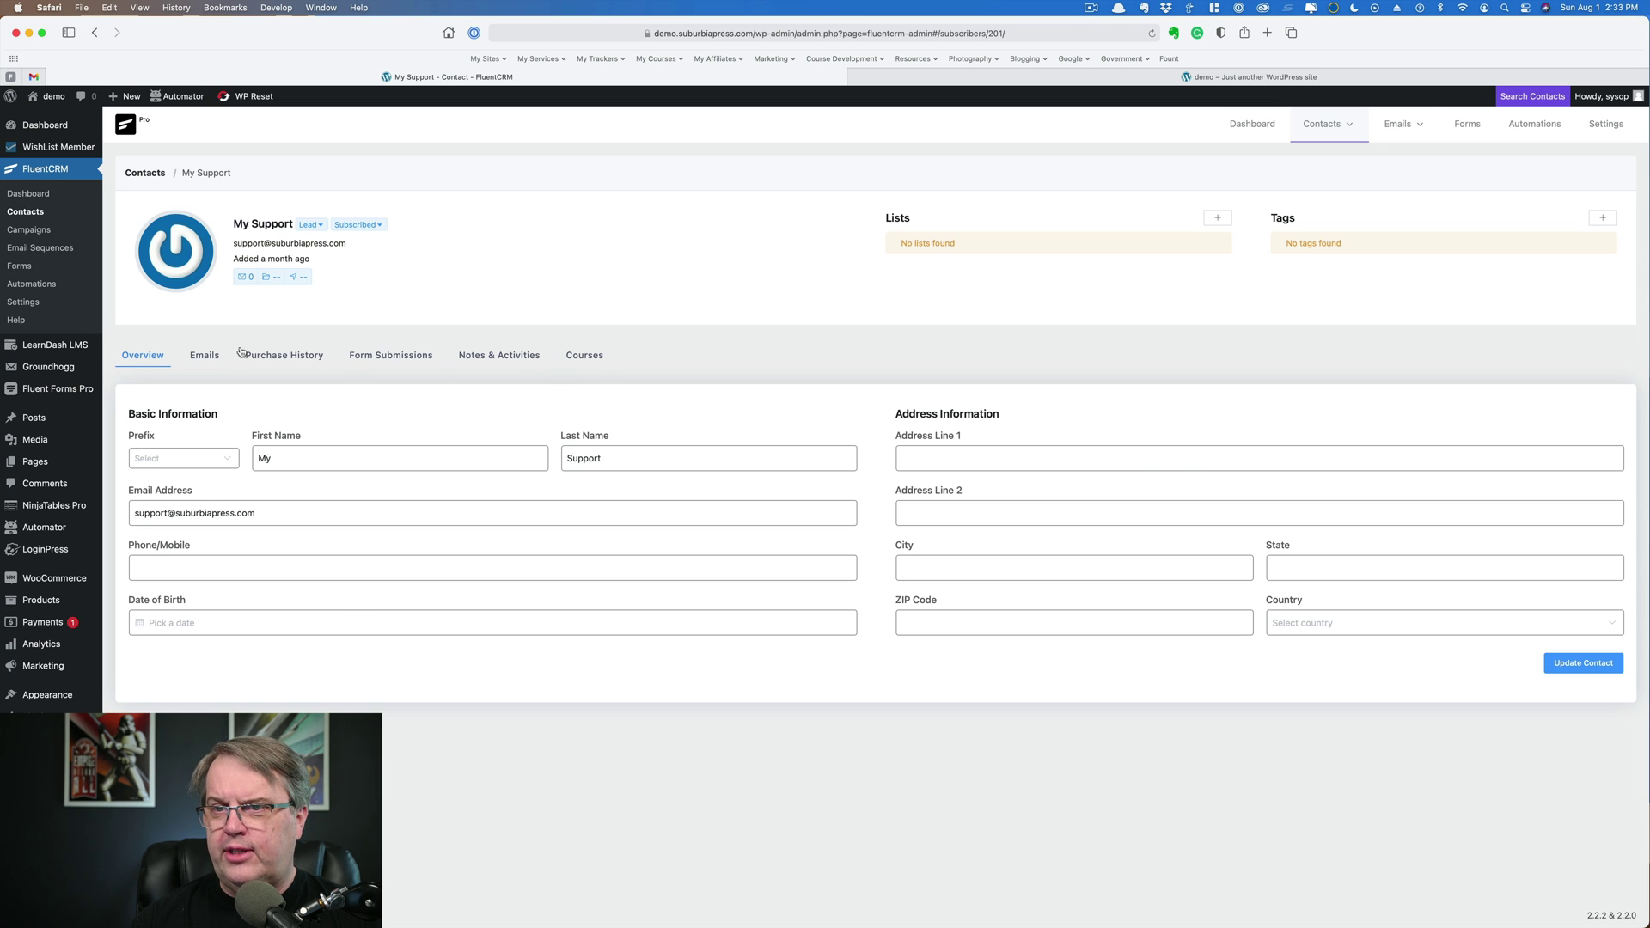
left_click(206, 355)
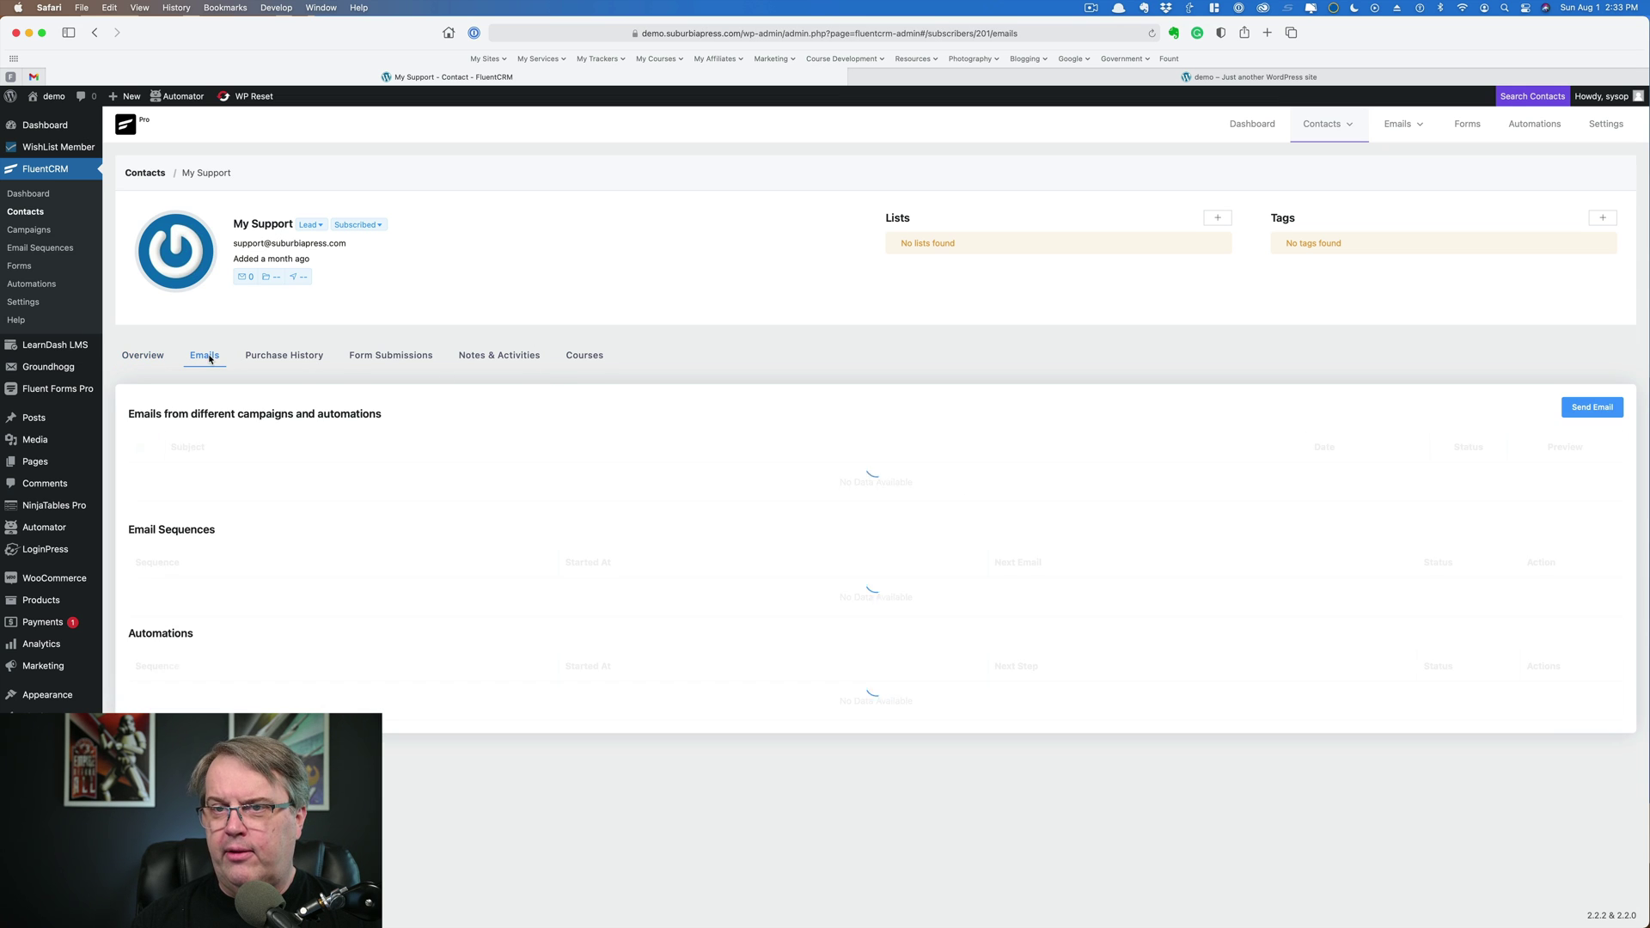
left_click(1593, 408)
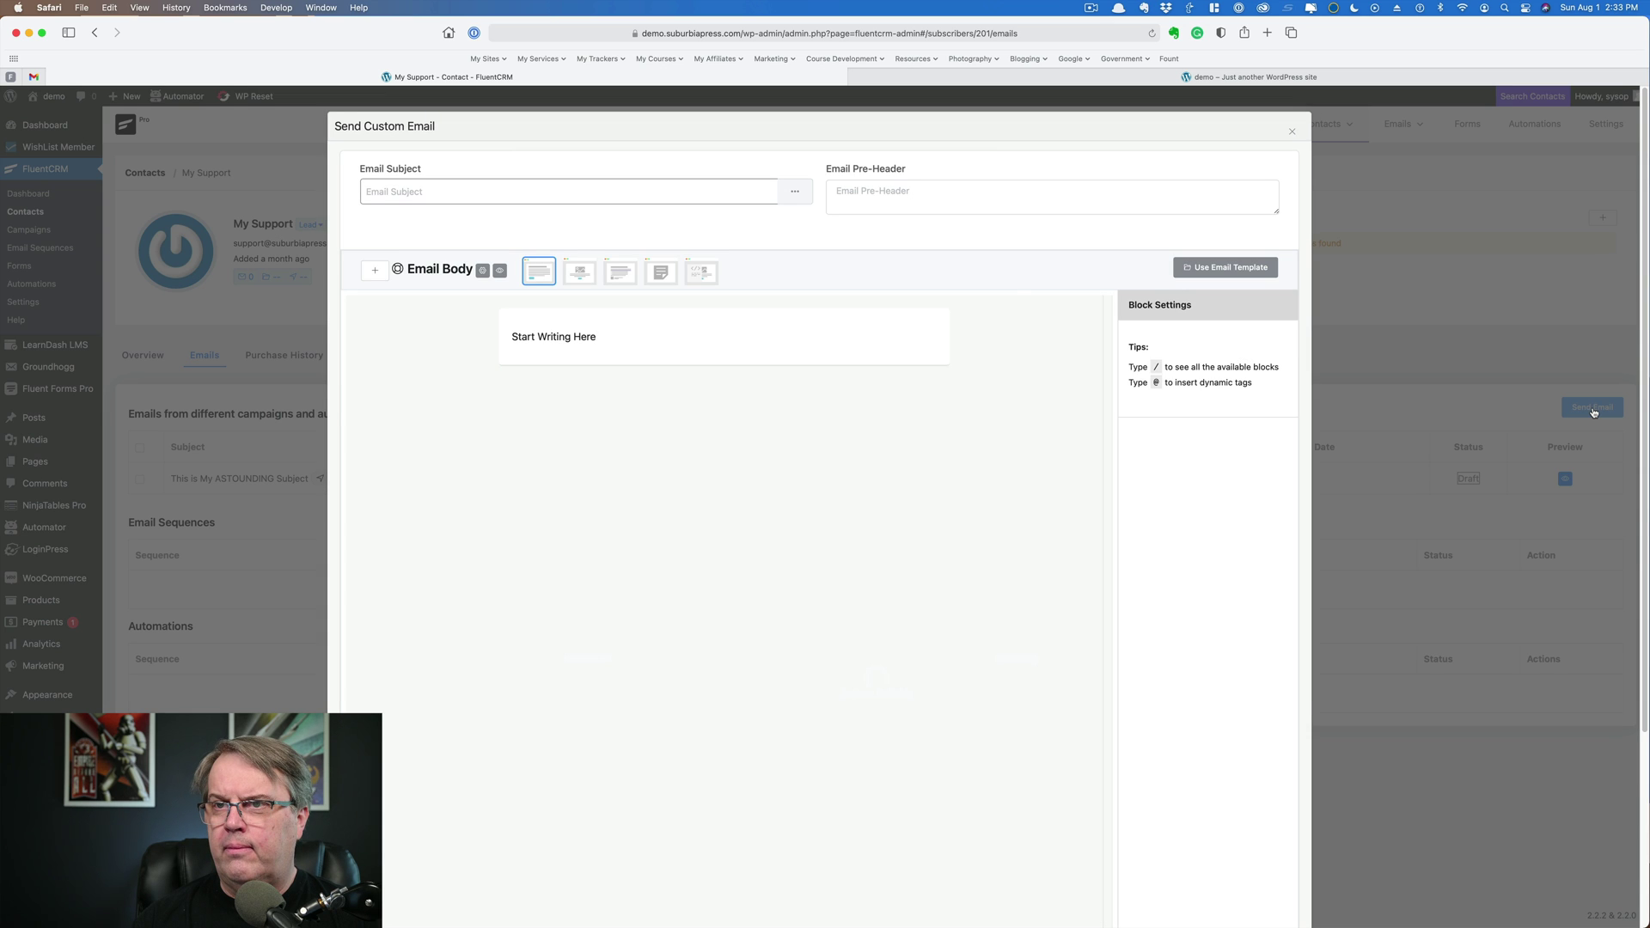
left_click(710, 190)
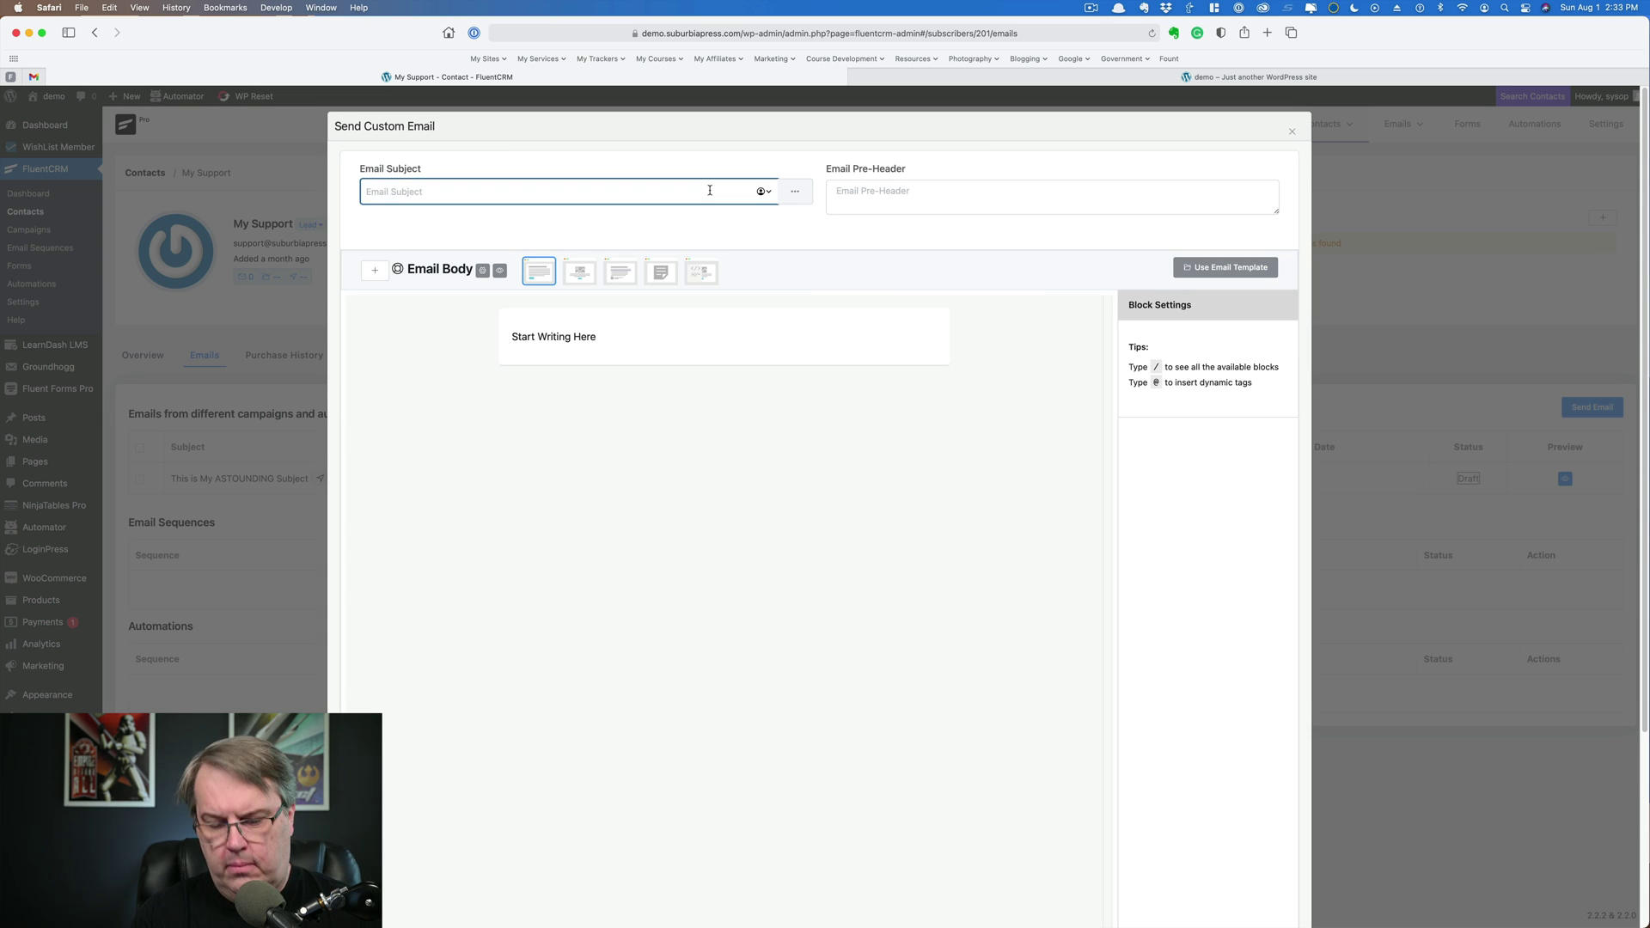
type("Smart Link Test")
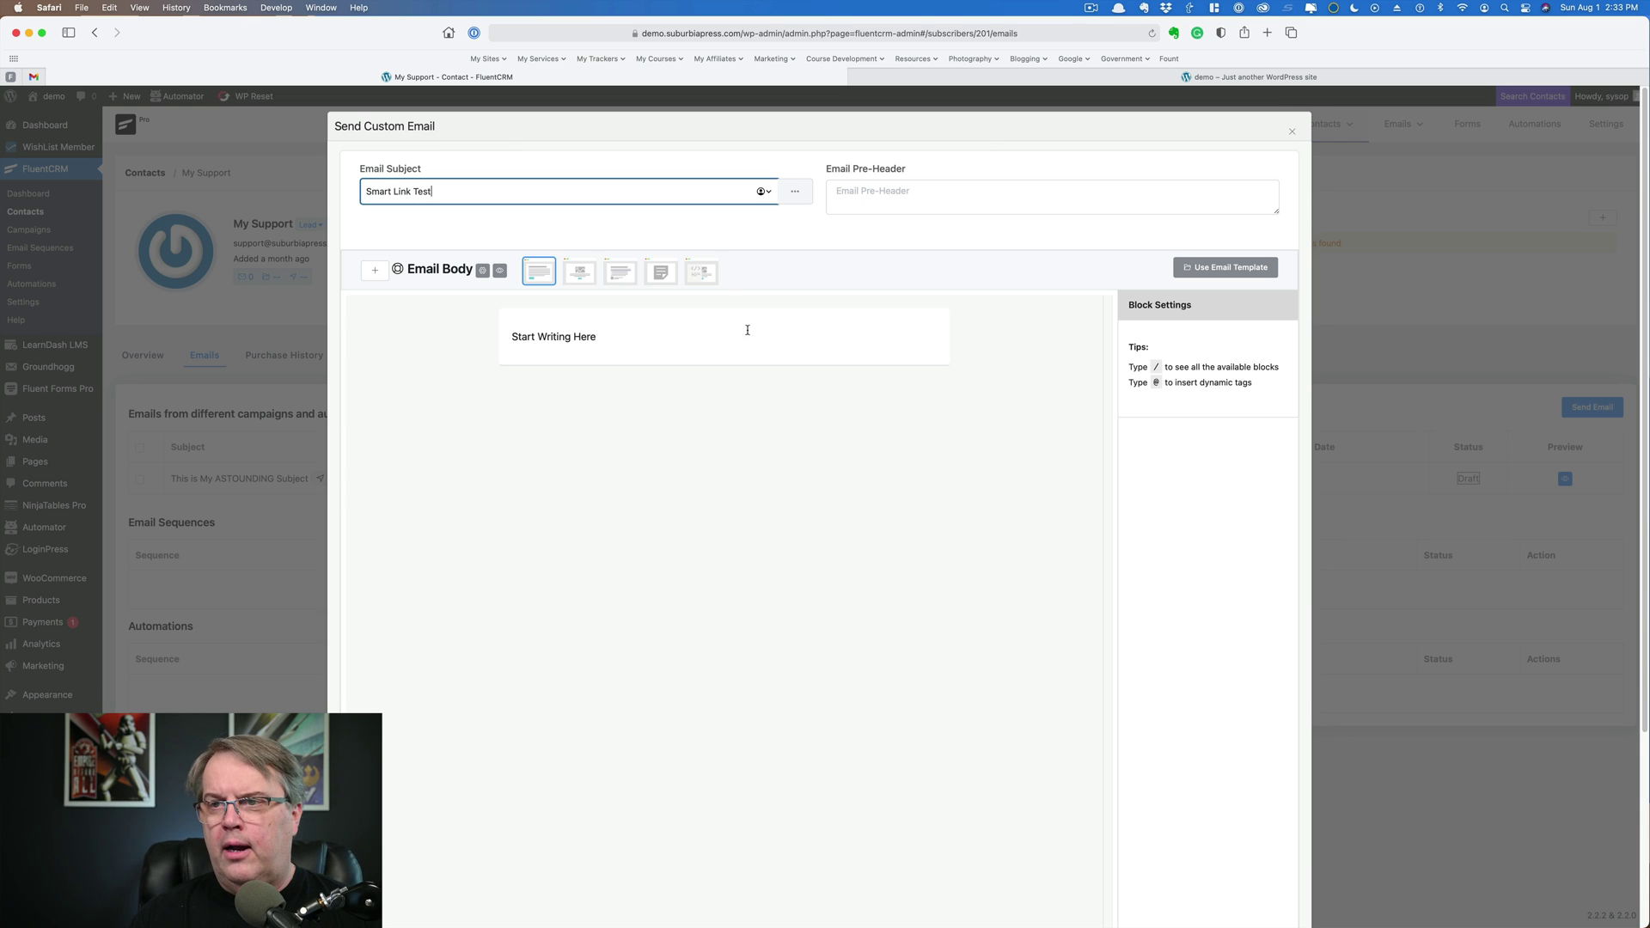
triple_click(522, 337)
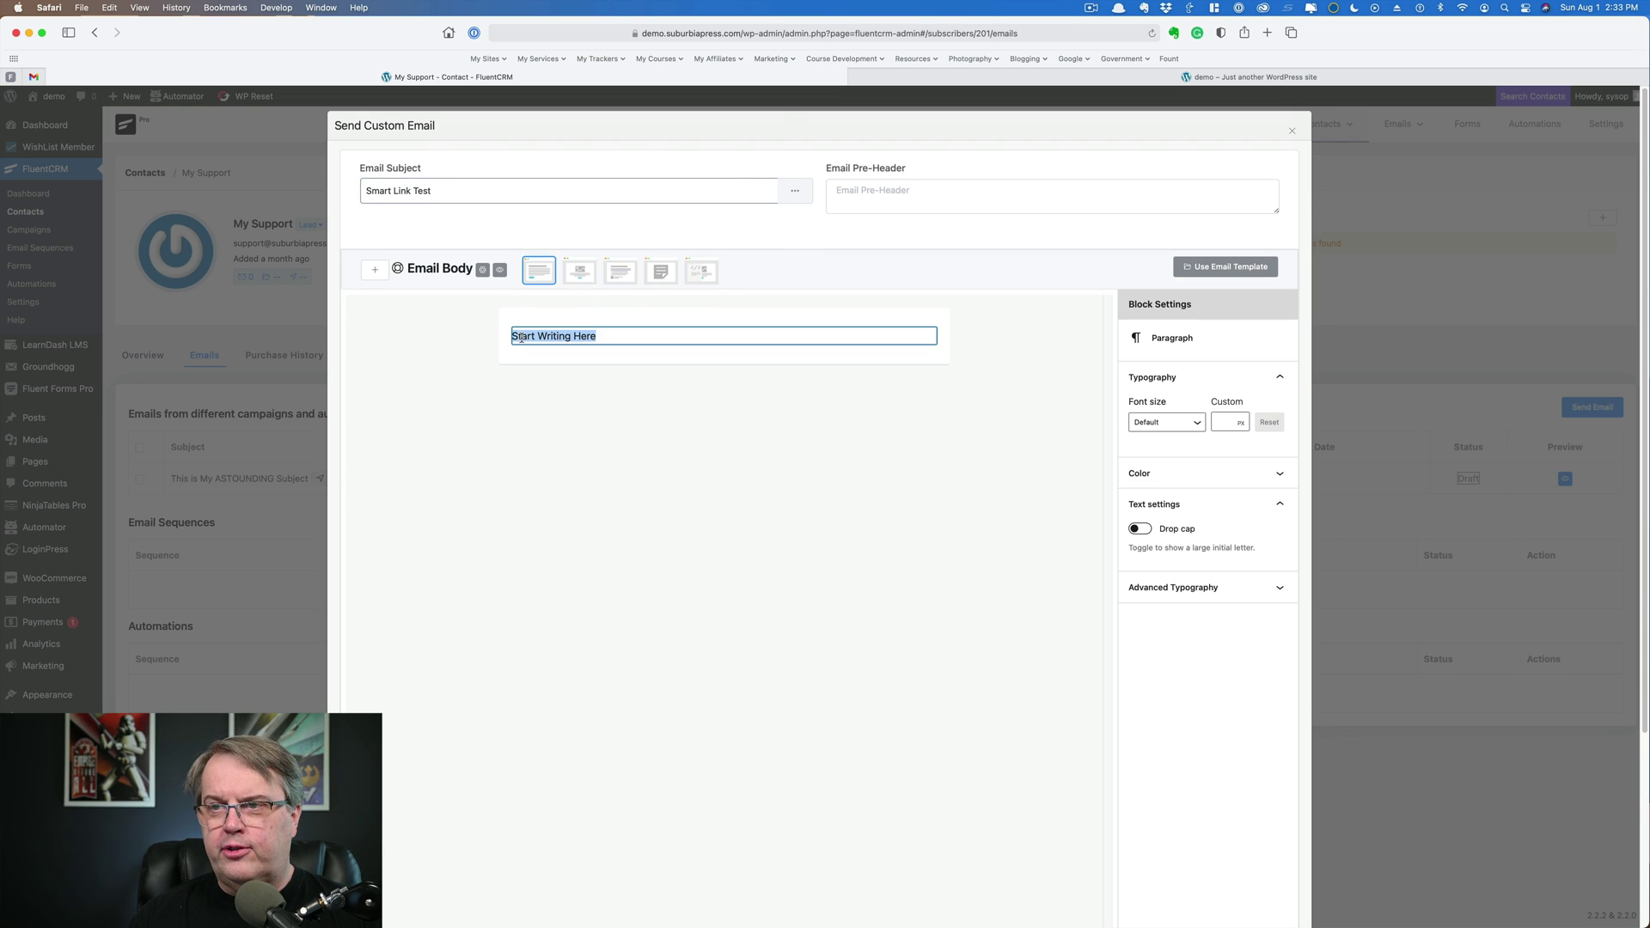
type("Click ")
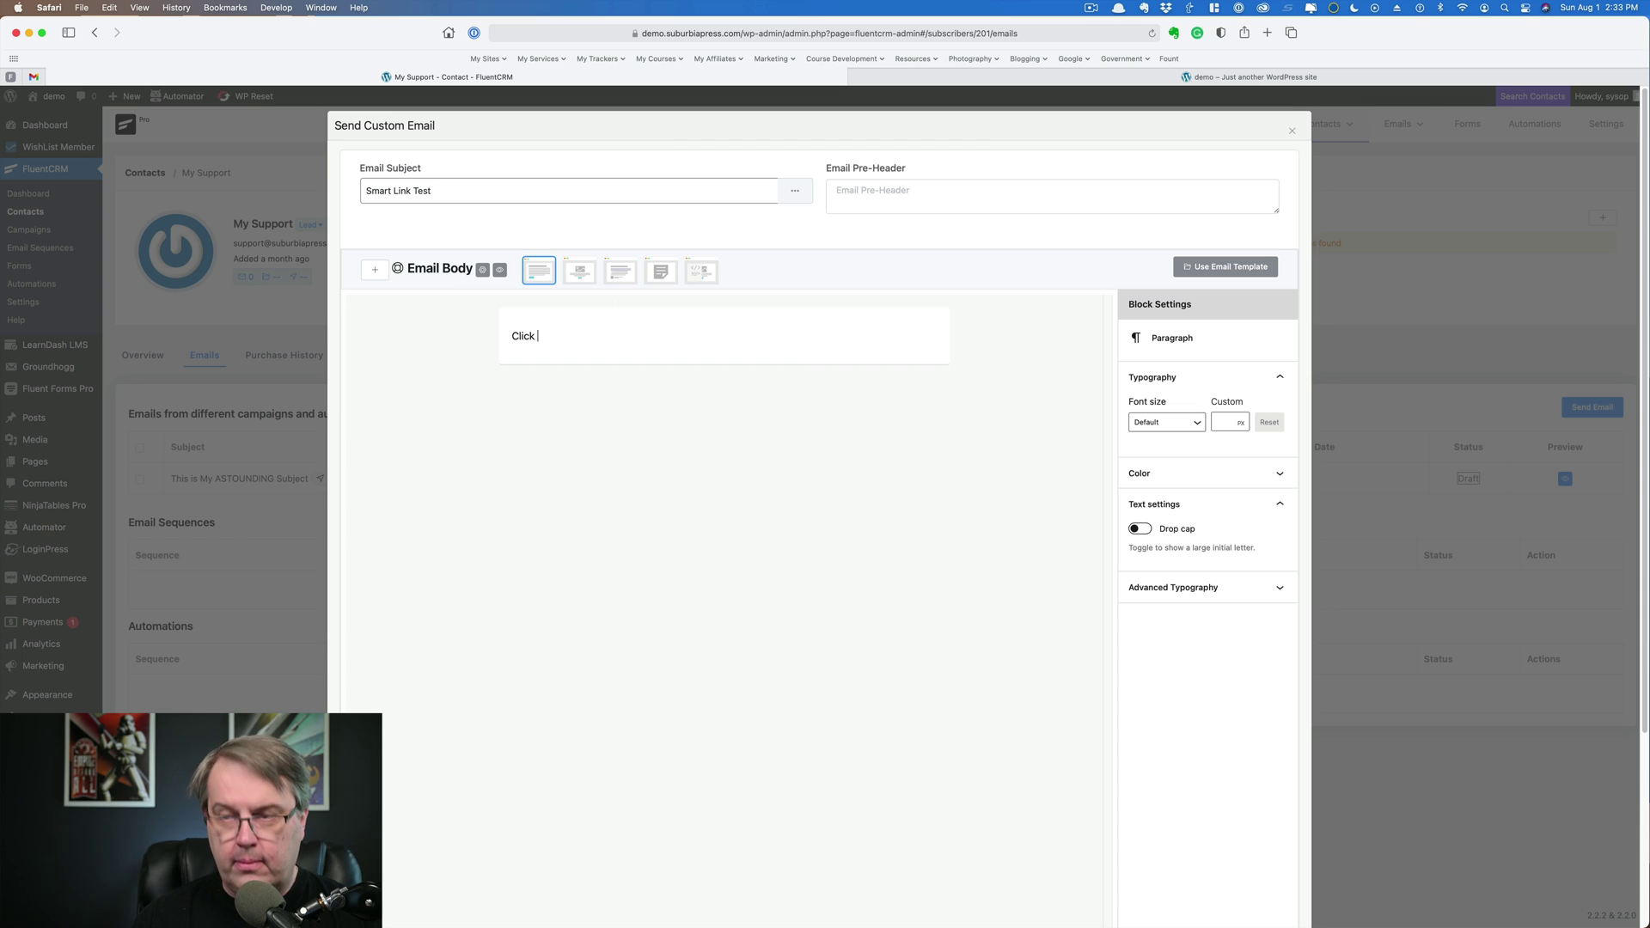
type("here to test Sm")
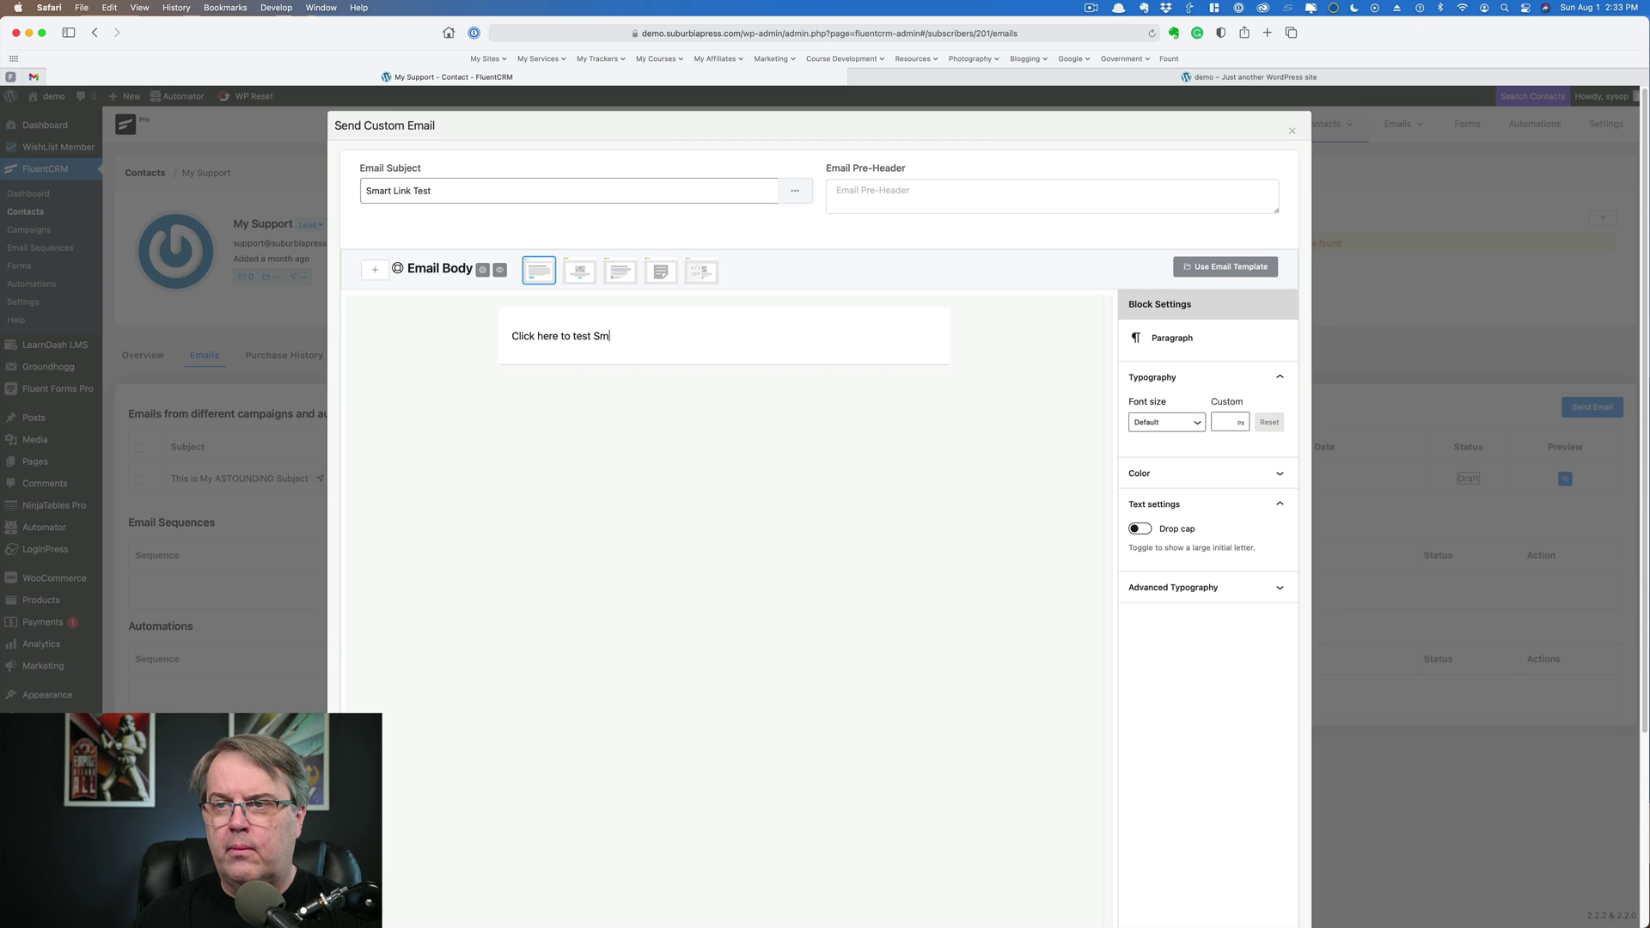
type("art Link")
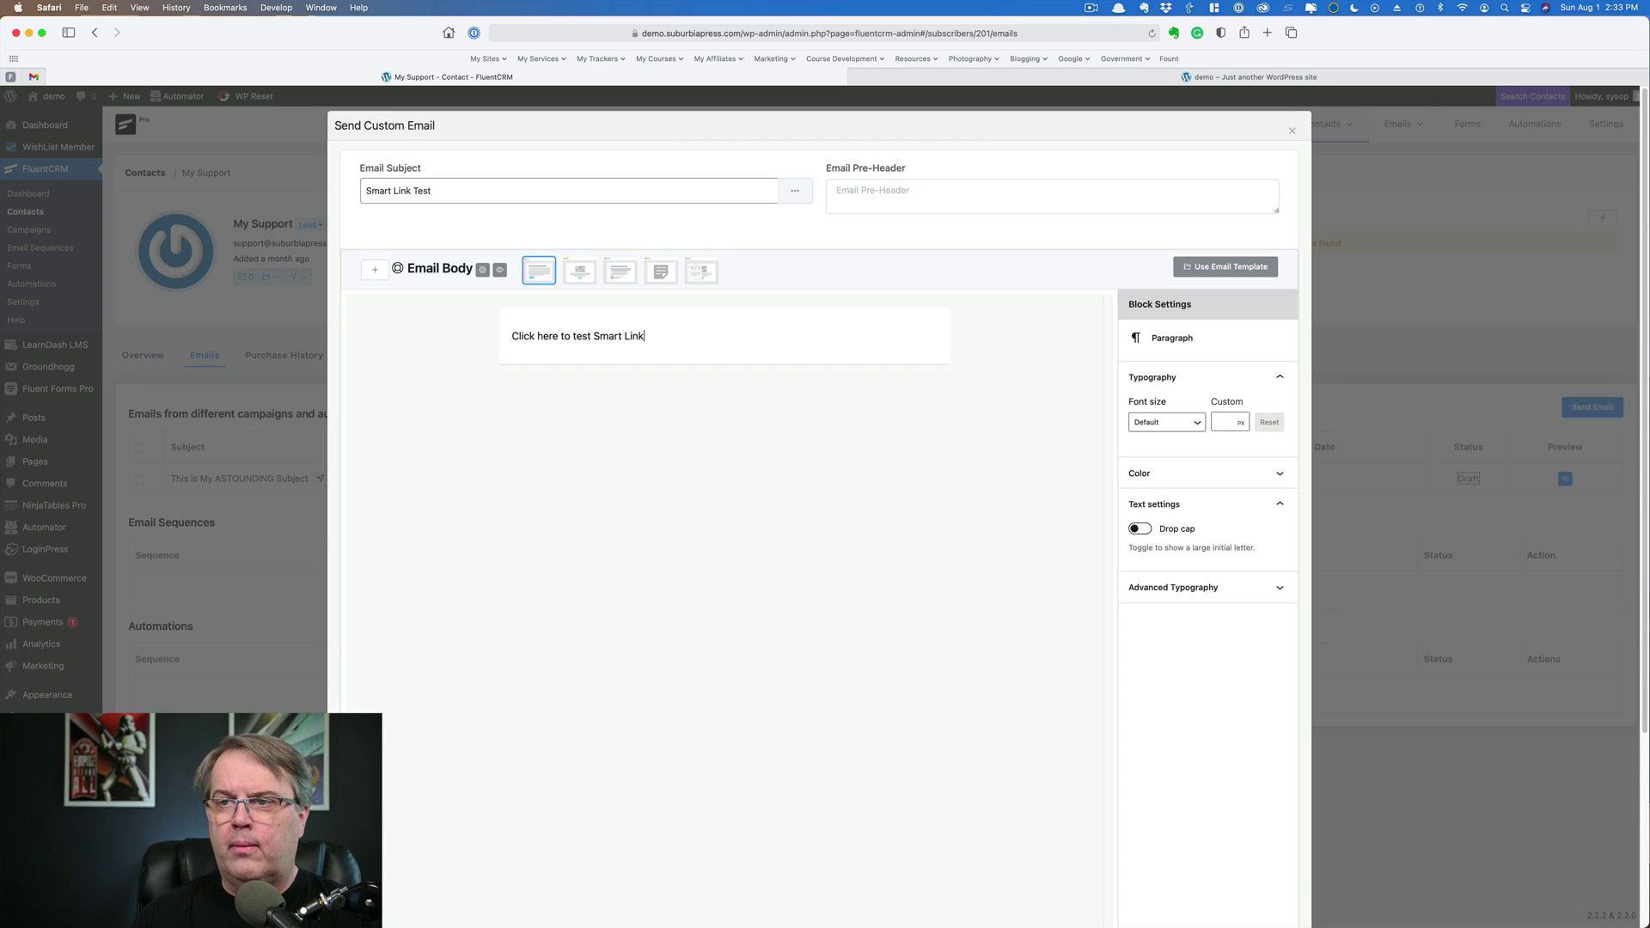
Link the sentence to the smart URL, opening in a new tab, and send the email.
left_click_drag(644, 336, 505, 333)
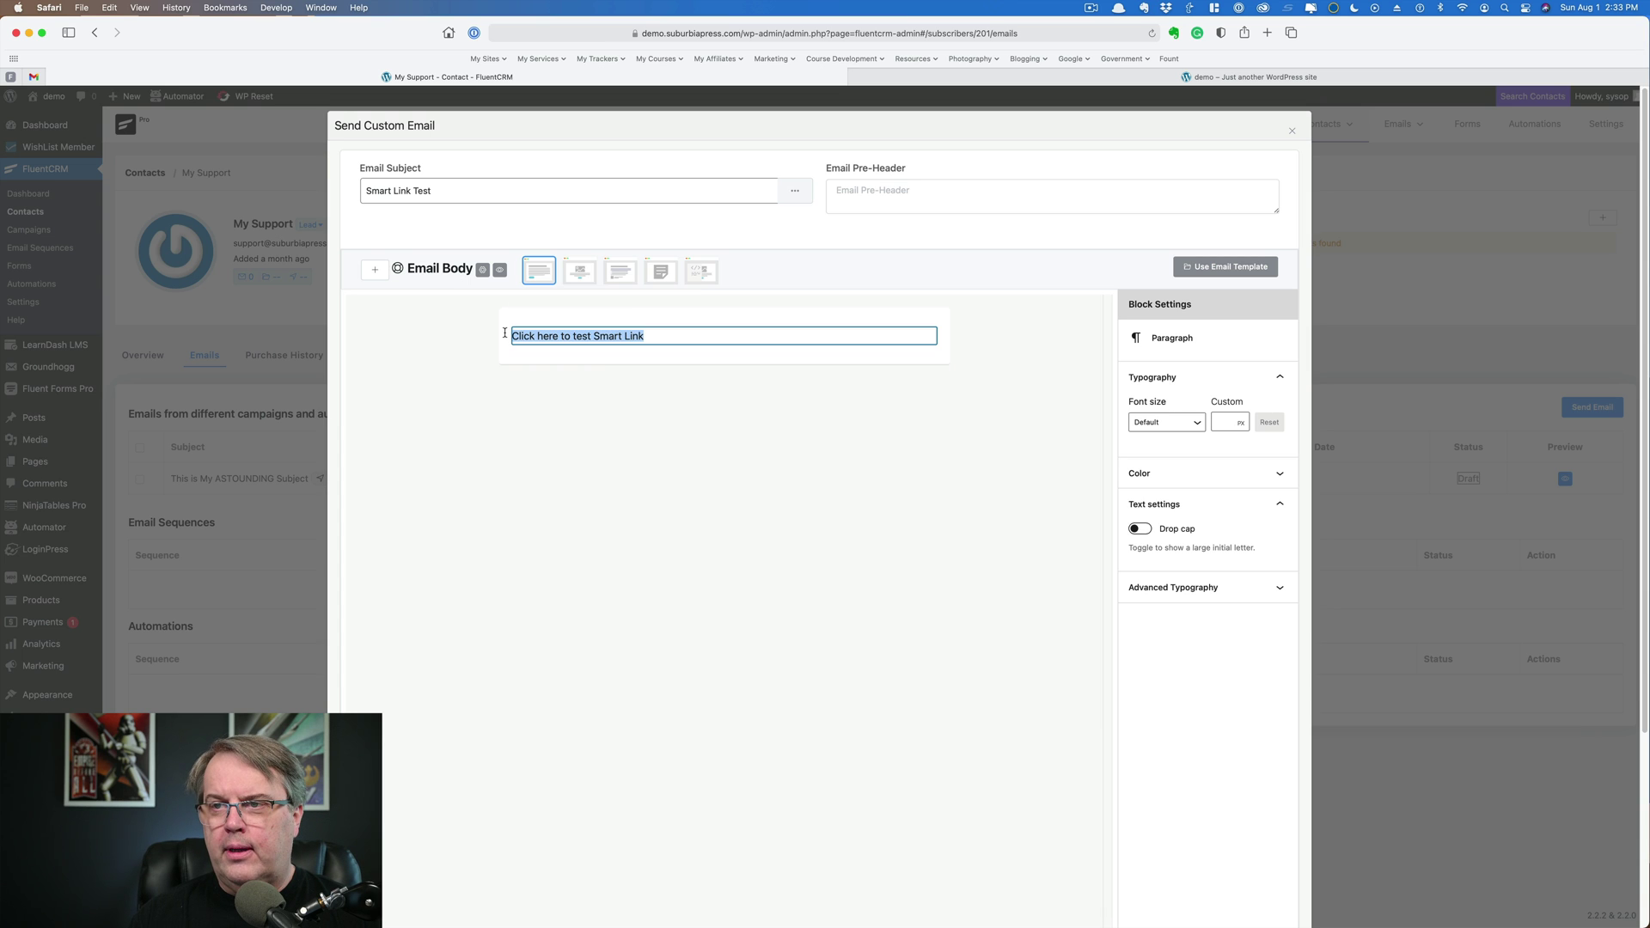
left_click(636, 303)
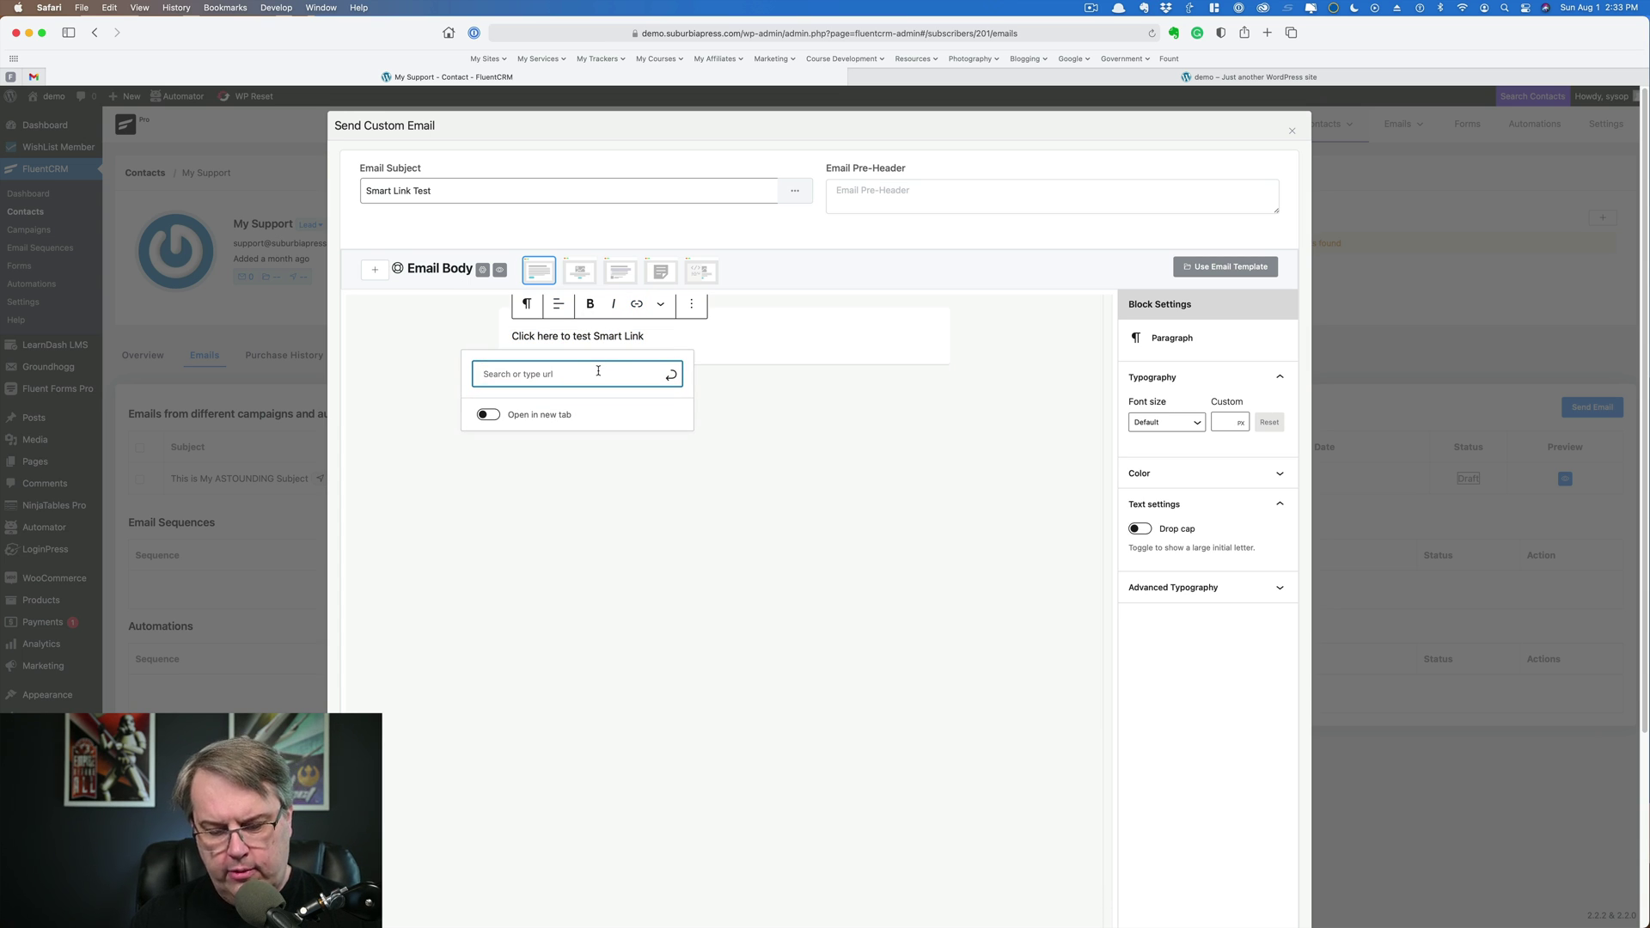
key("super+v")
left_click(489, 452)
left_click(672, 375)
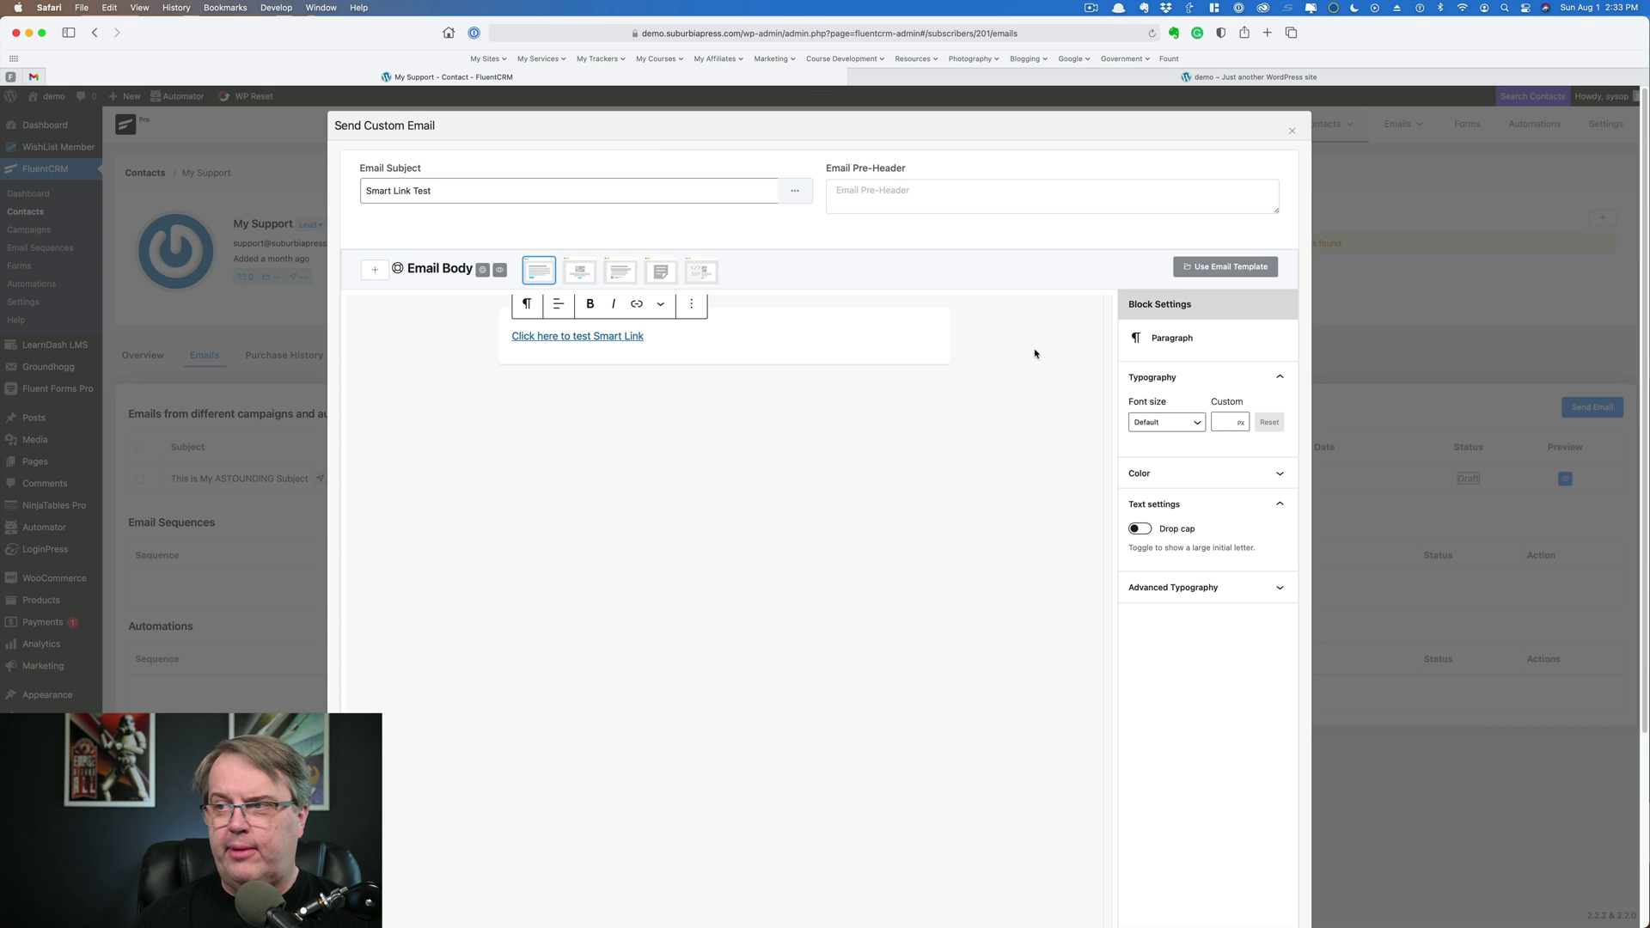
scroll(1034, 371, "down", 3)
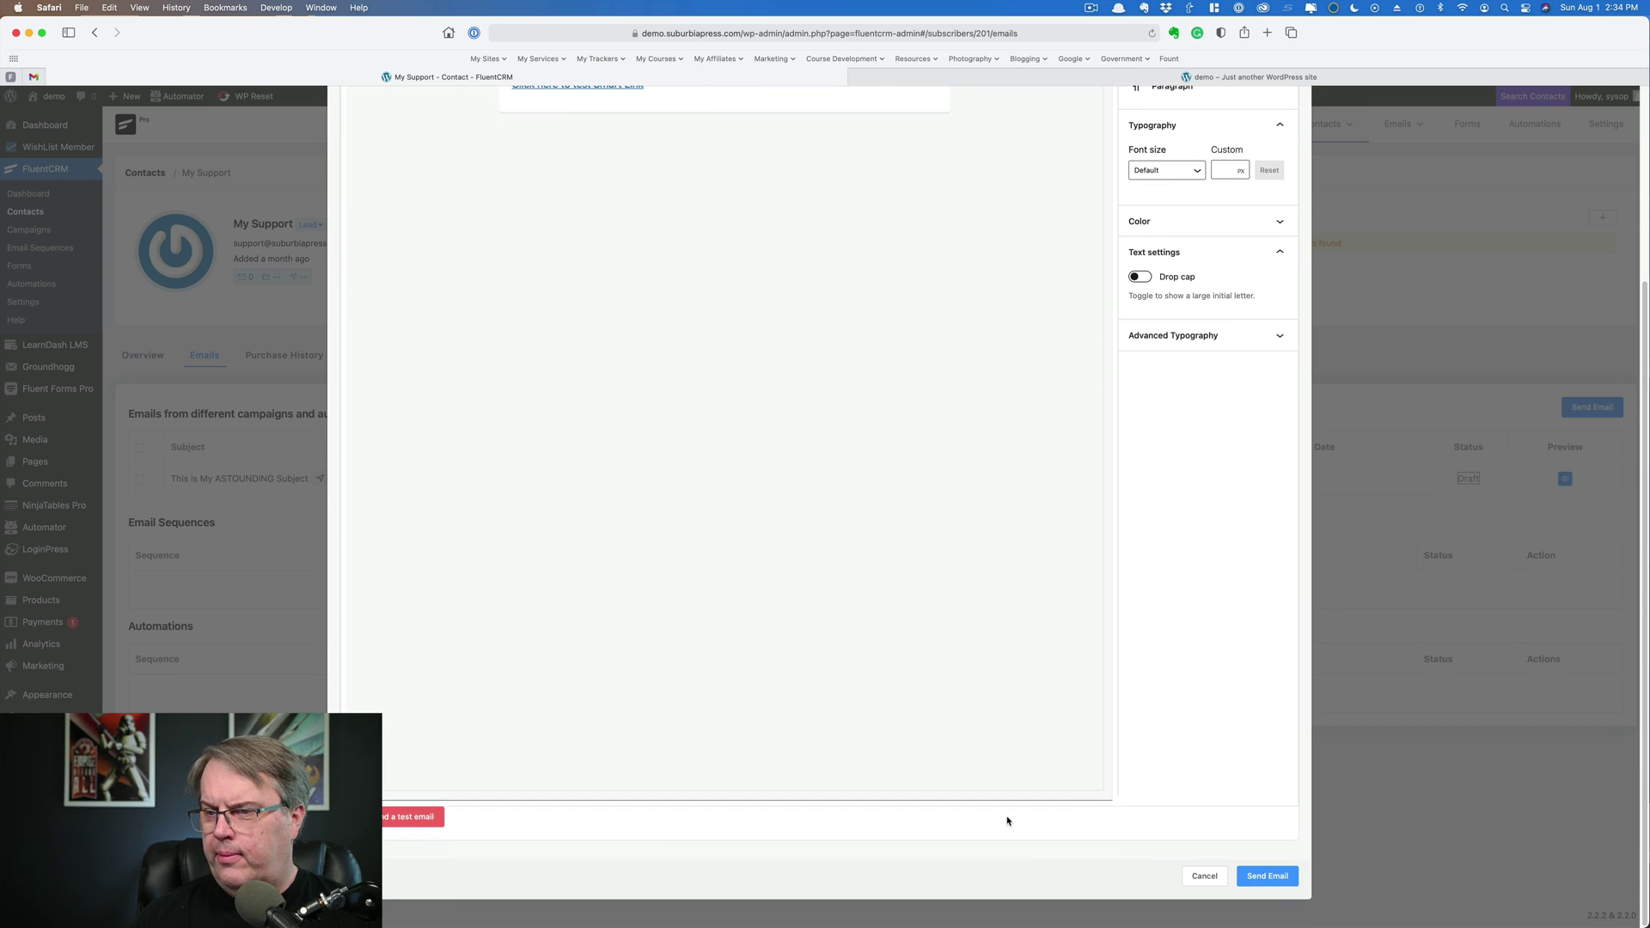
left_click(1267, 876)
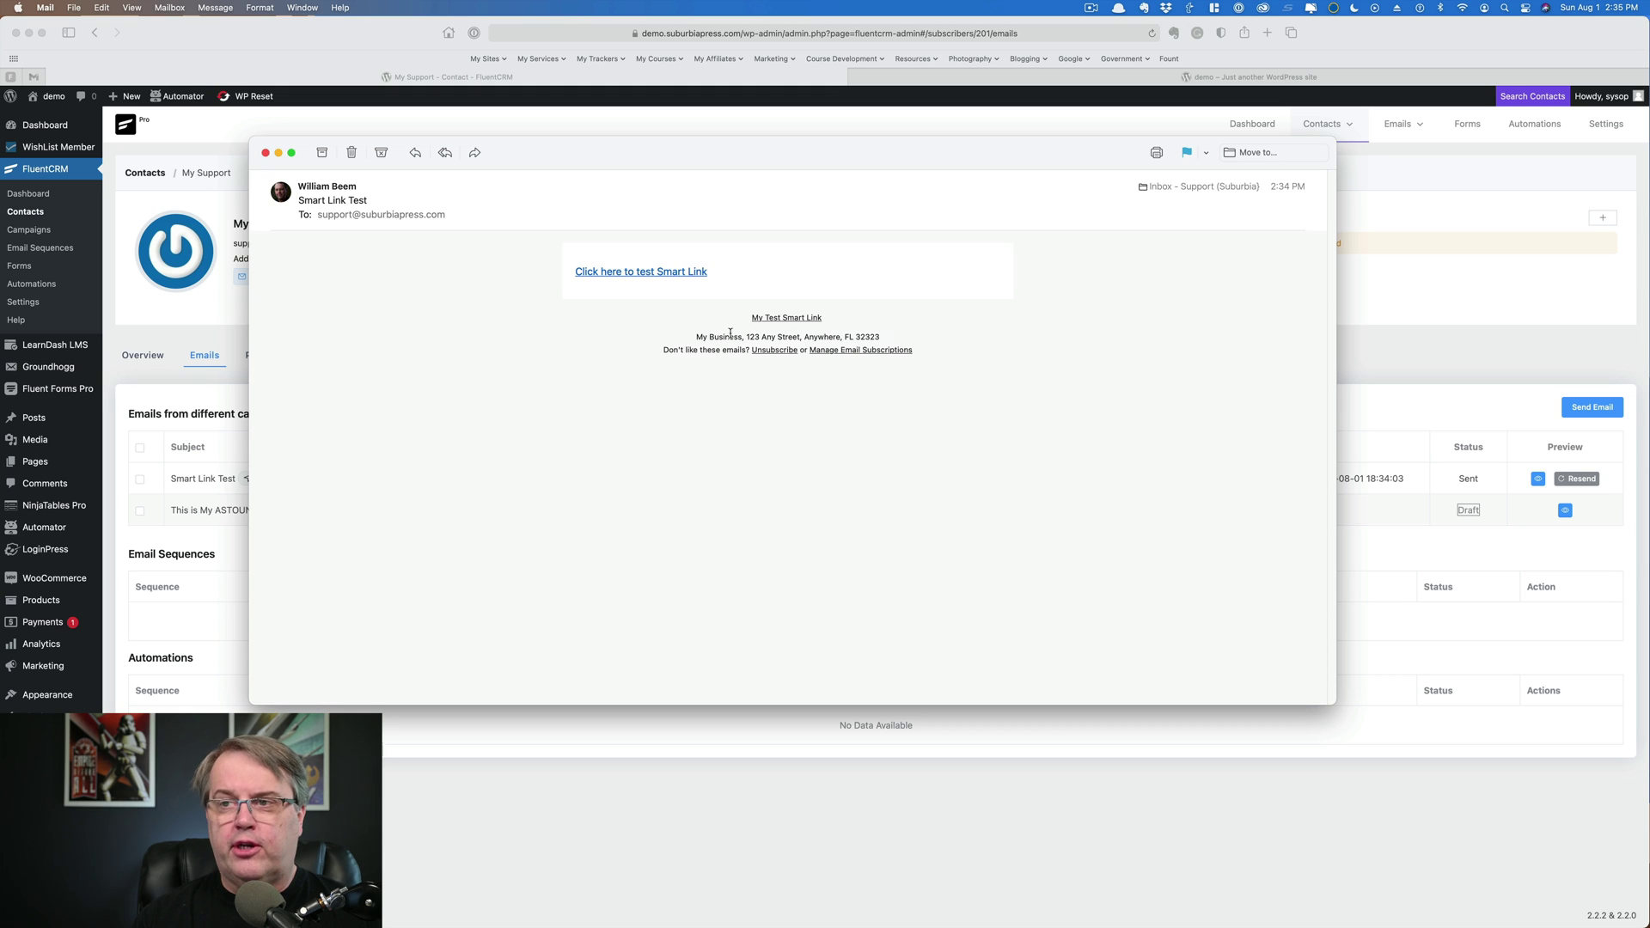
mouse_move(781, 324)
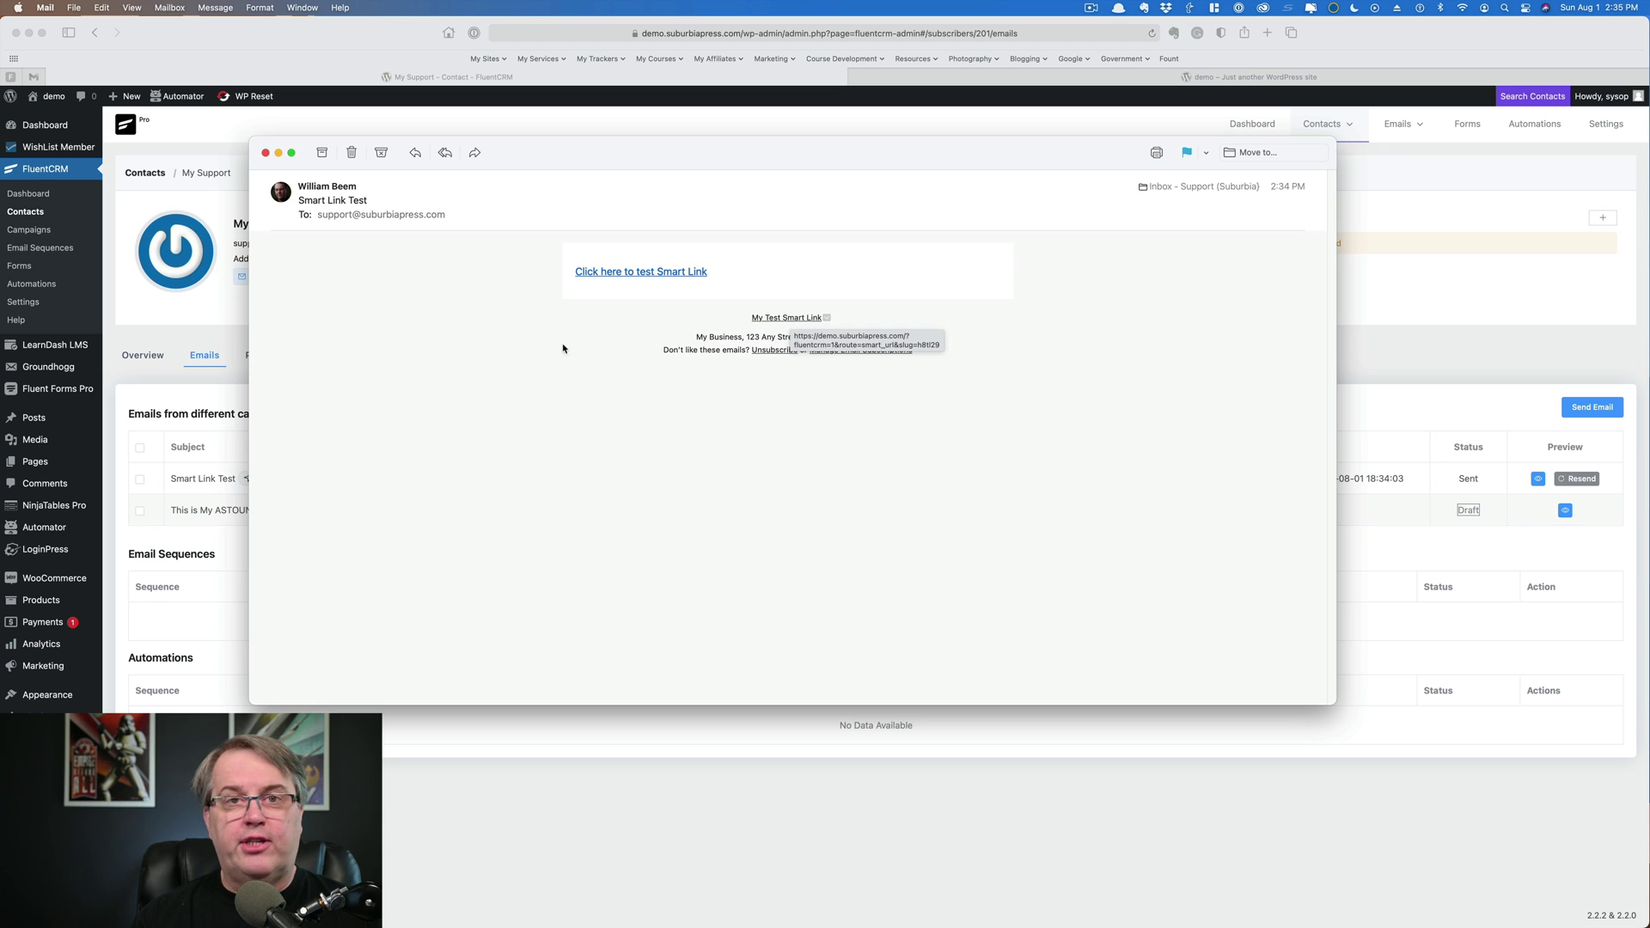
Follow the email's 'Click here to test Smart Link' link, opening the demo site in a new tab.
left_click(612, 273)
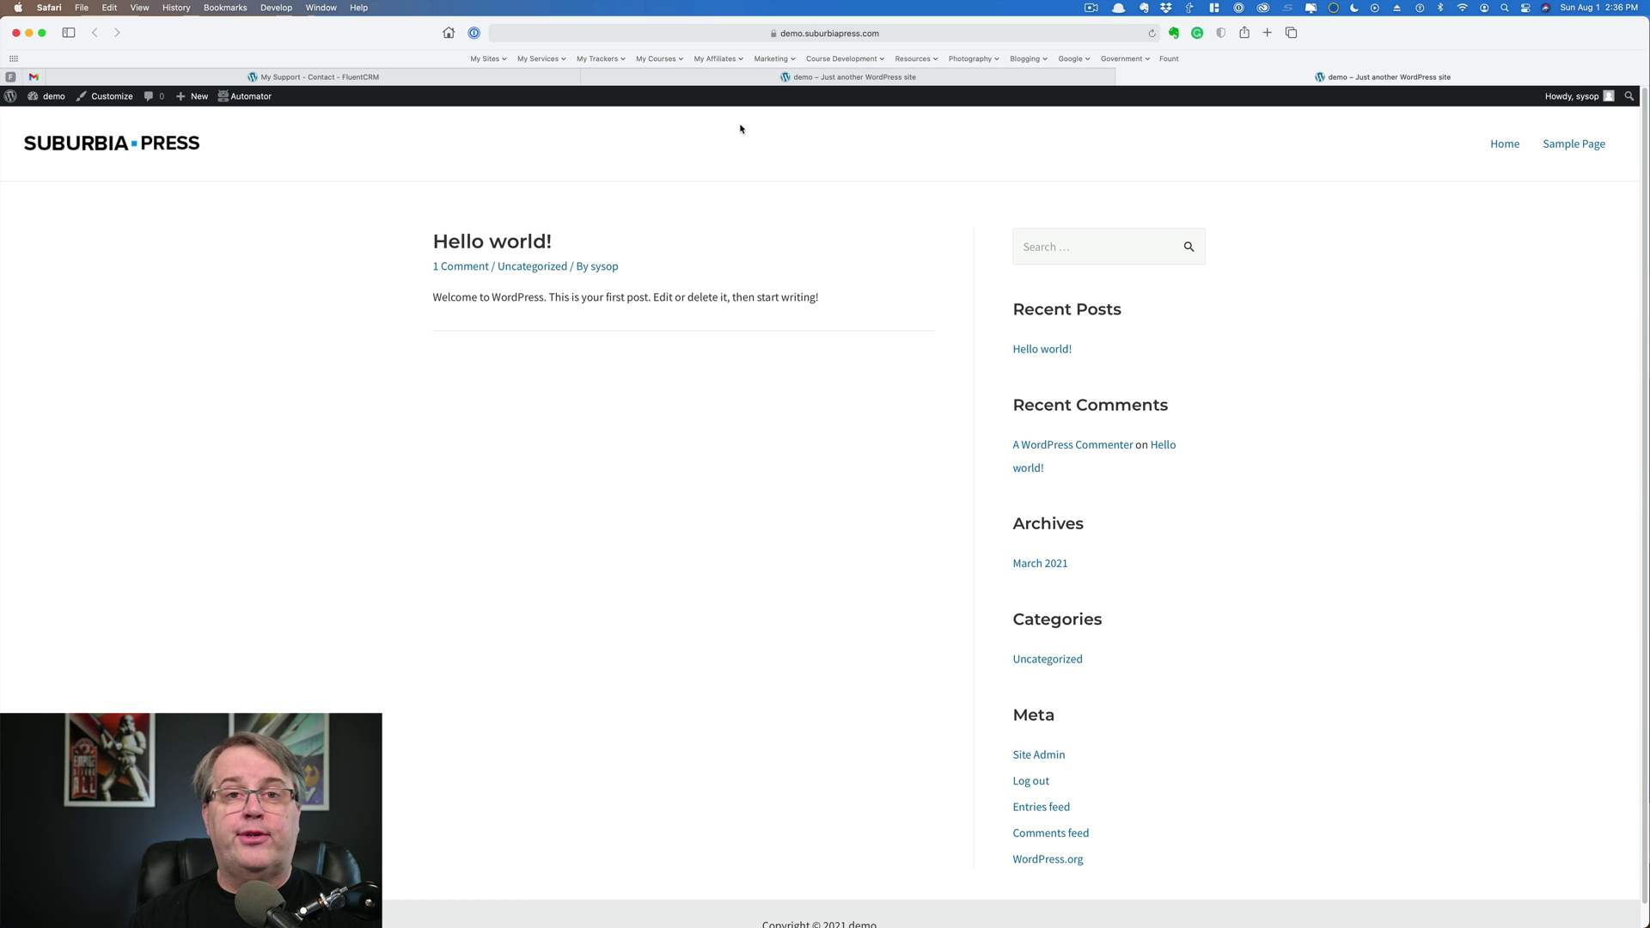
Go back to the FluentCRM contact tab and reload it to refresh the profile's lists and tags.
left_click(341, 79)
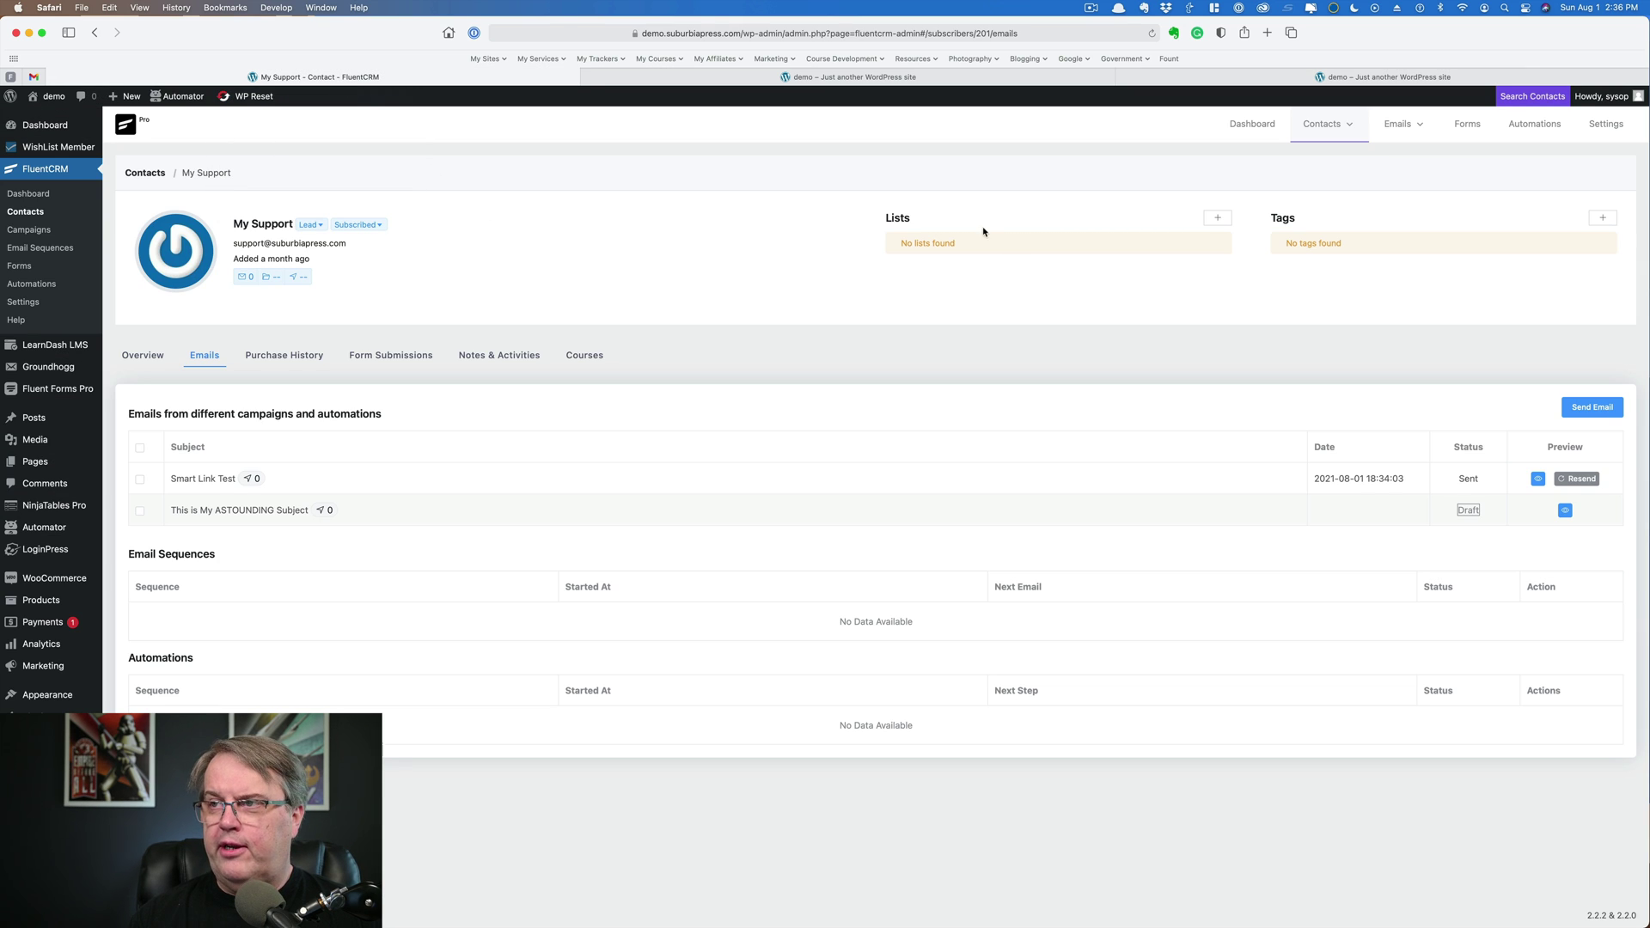
left_click(1152, 34)
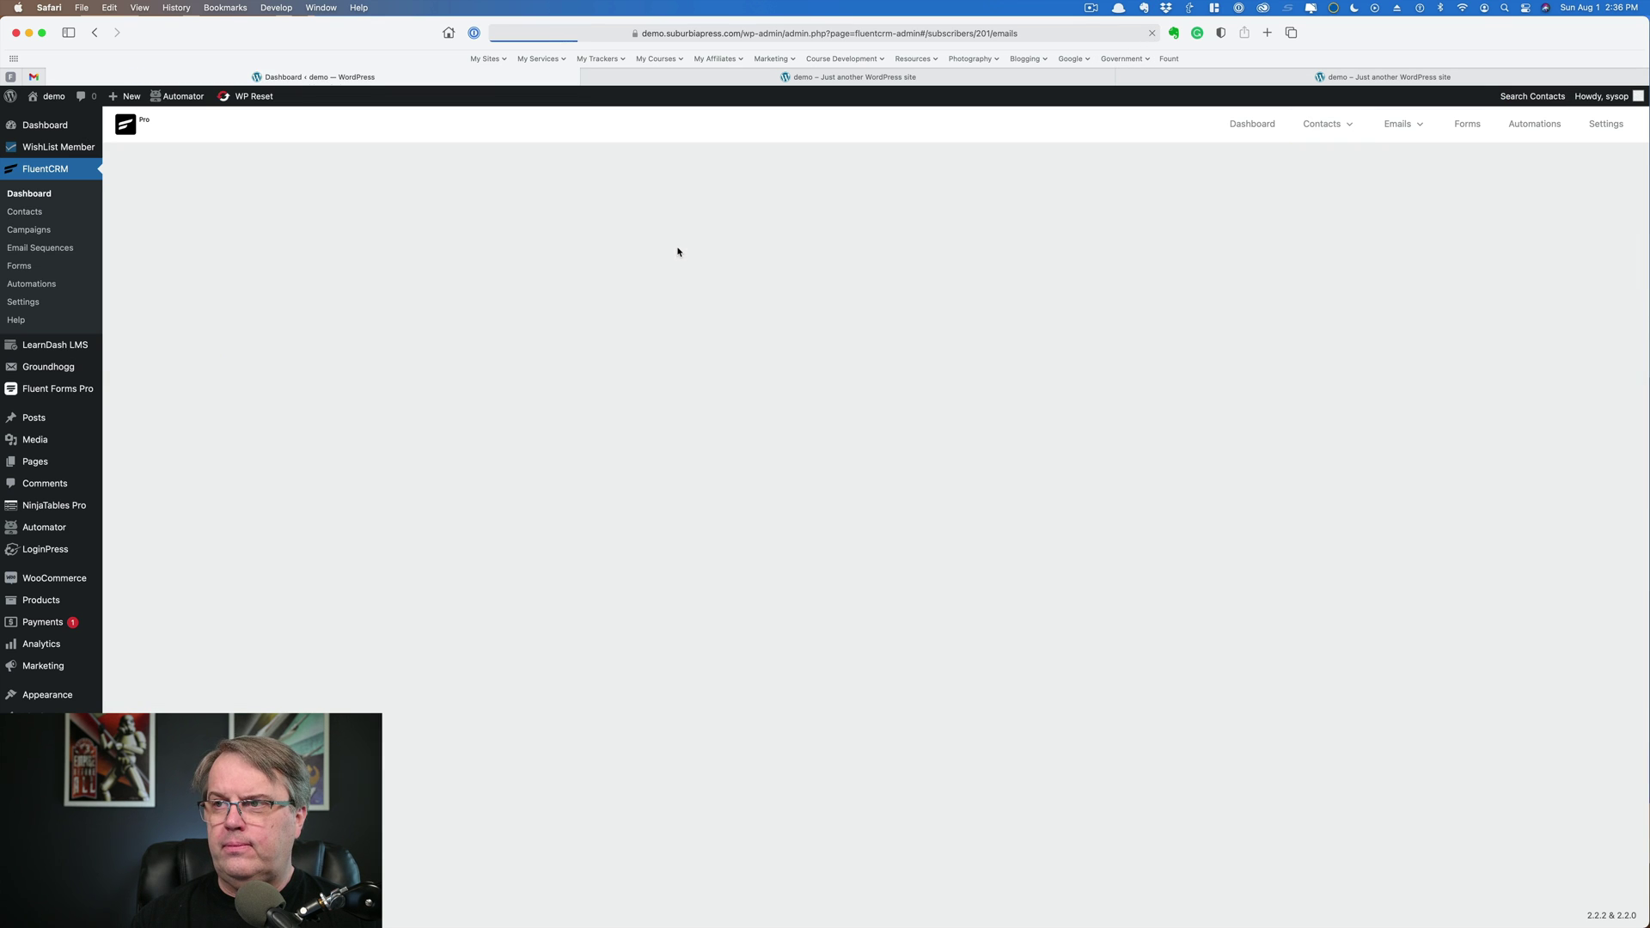